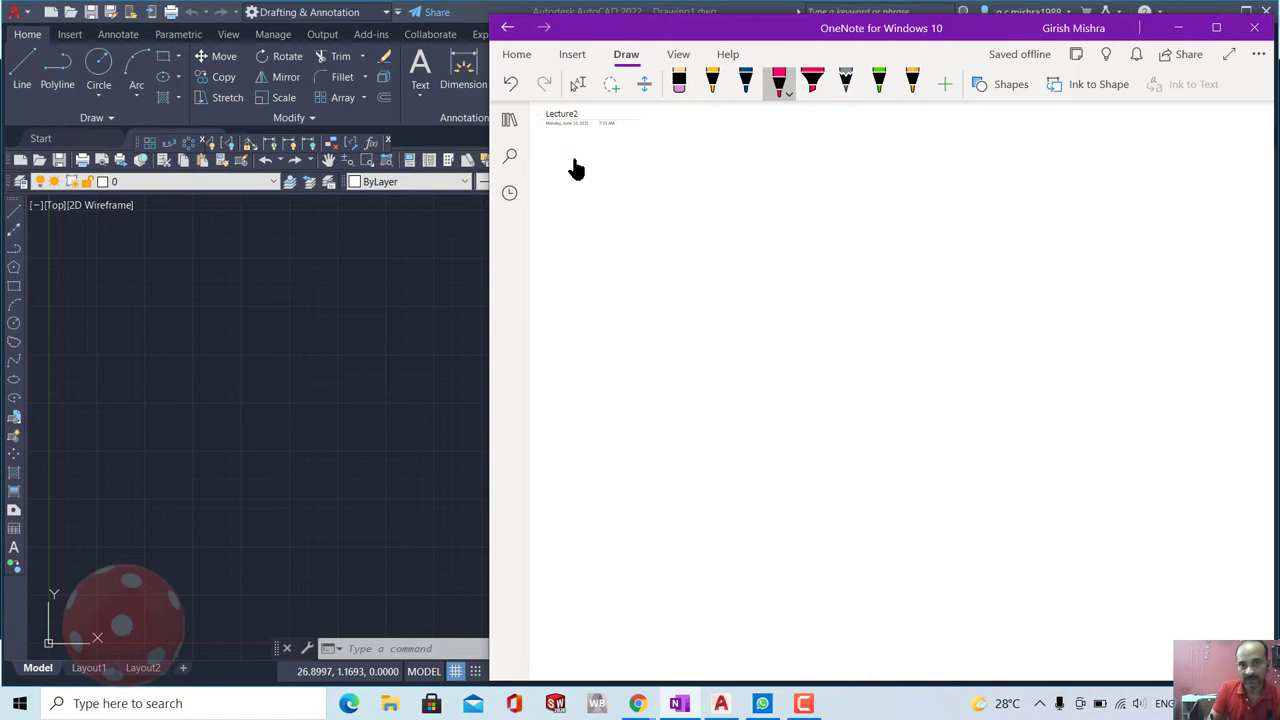
Choose the blue pen on OneNote's Draw tab for the Lecture2 page.
left_click(574, 159)
With the blue pen, handwrite an arrow and 'AutoCAD Menu' as the first list item.
left_click(745, 82)
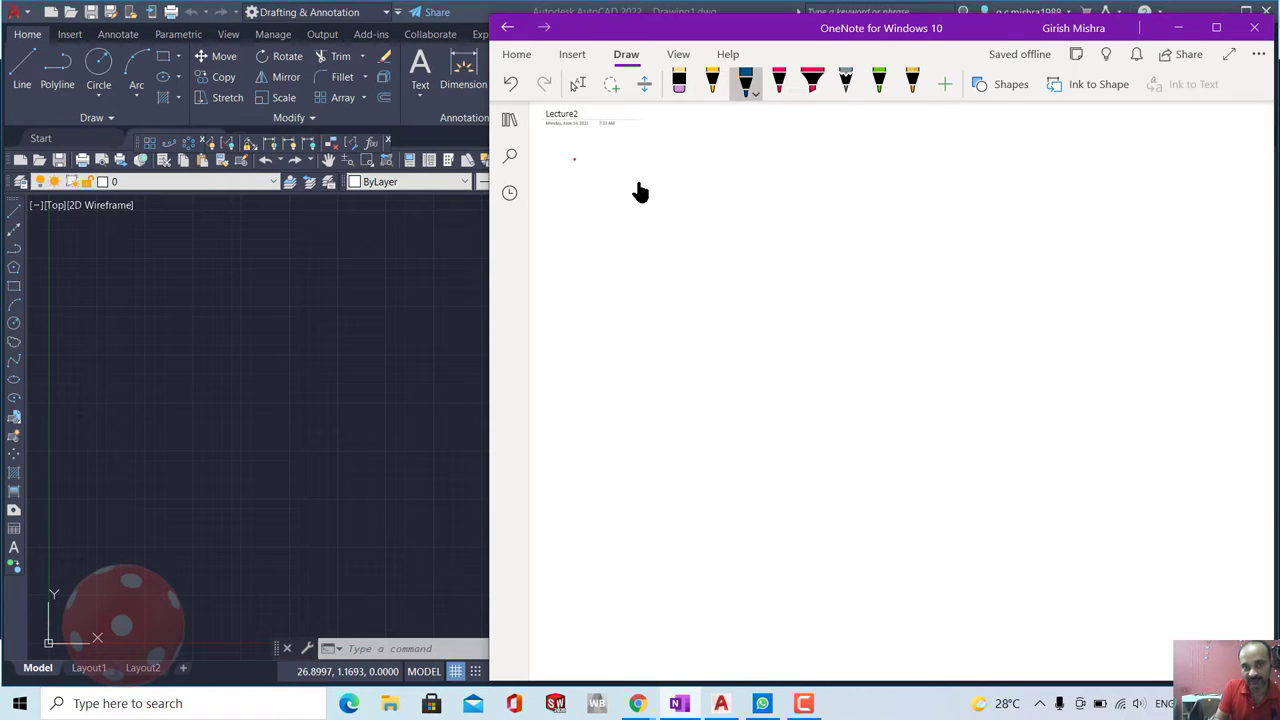
mouse_move(619, 171)
left_mouse_down()
mouse_move(663, 172)
mouse_move(651, 176)
left_mouse_up()
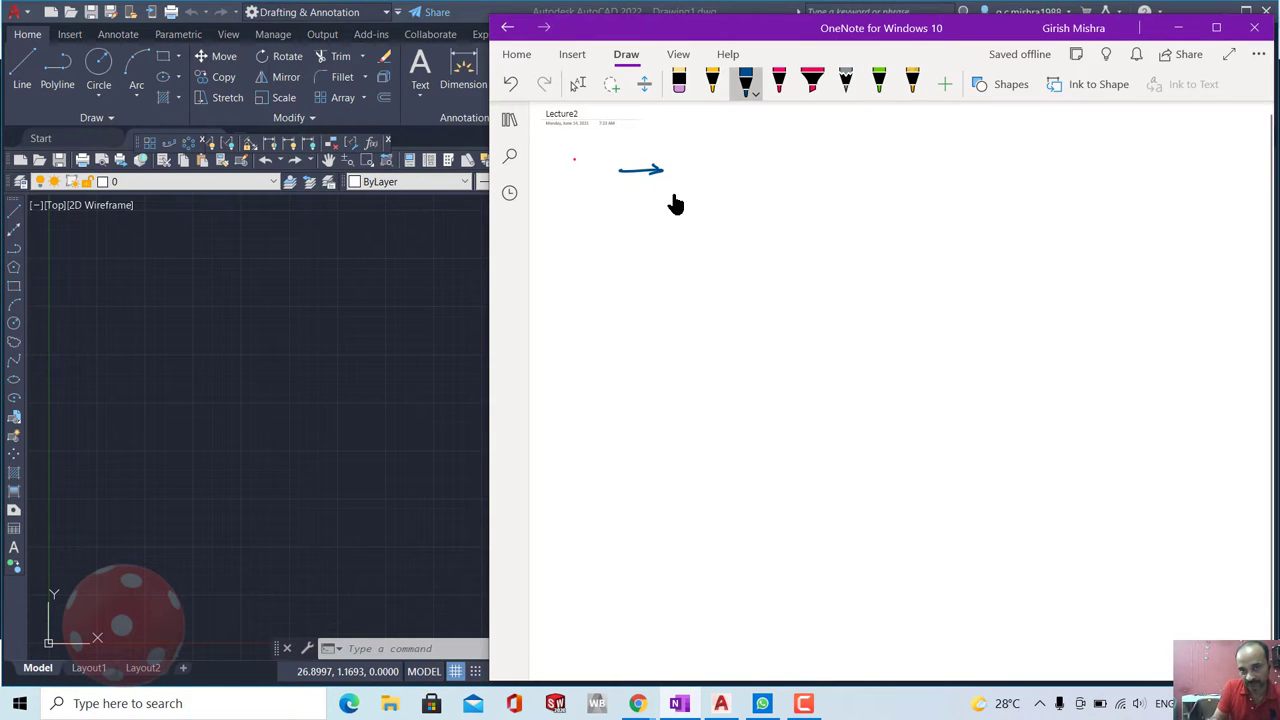
left_click_drag(689, 180, 712, 180)
left_click_drag(695, 168, 711, 166)
left_click_drag(717, 163, 732, 178)
left_click_drag(737, 152, 740, 178)
mouse_move(752, 166)
left_mouse_down()
mouse_move(783, 176)
mouse_move(781, 165)
left_mouse_up()
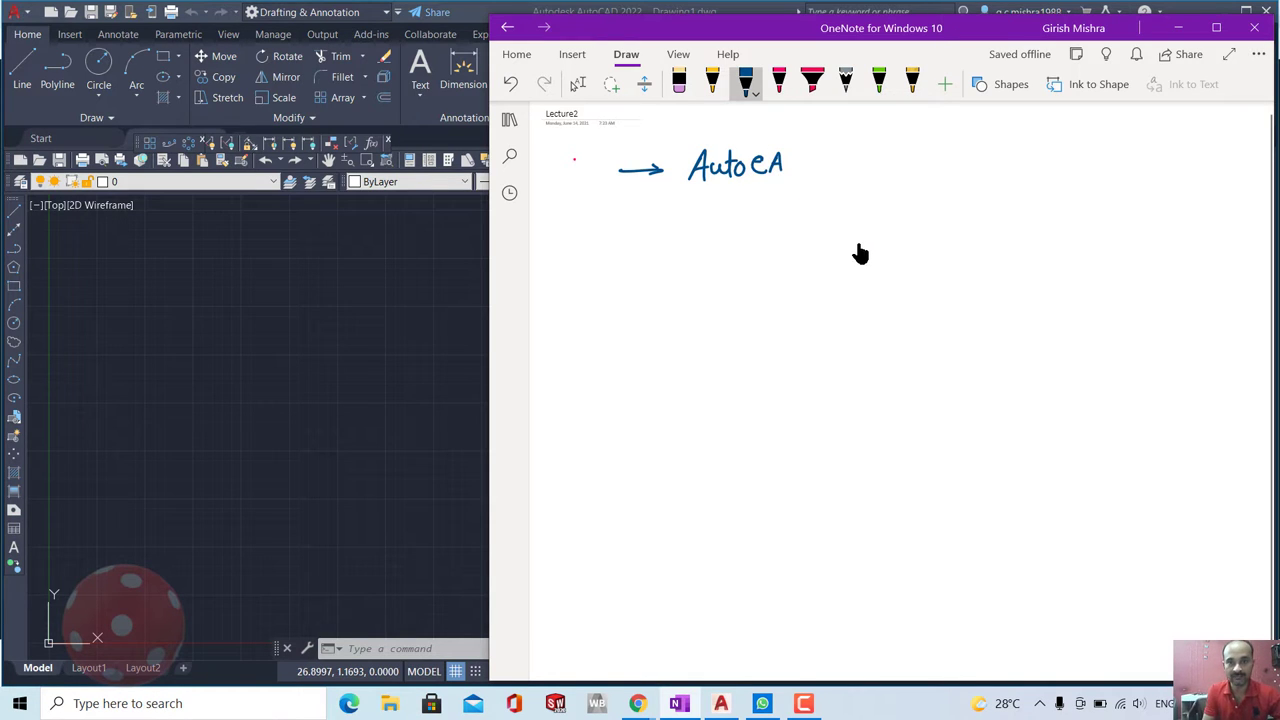
mouse_move(787, 153)
left_mouse_down()
mouse_move(787, 177)
mouse_move(828, 160)
mouse_move(831, 173)
mouse_move(880, 170)
left_mouse_up()
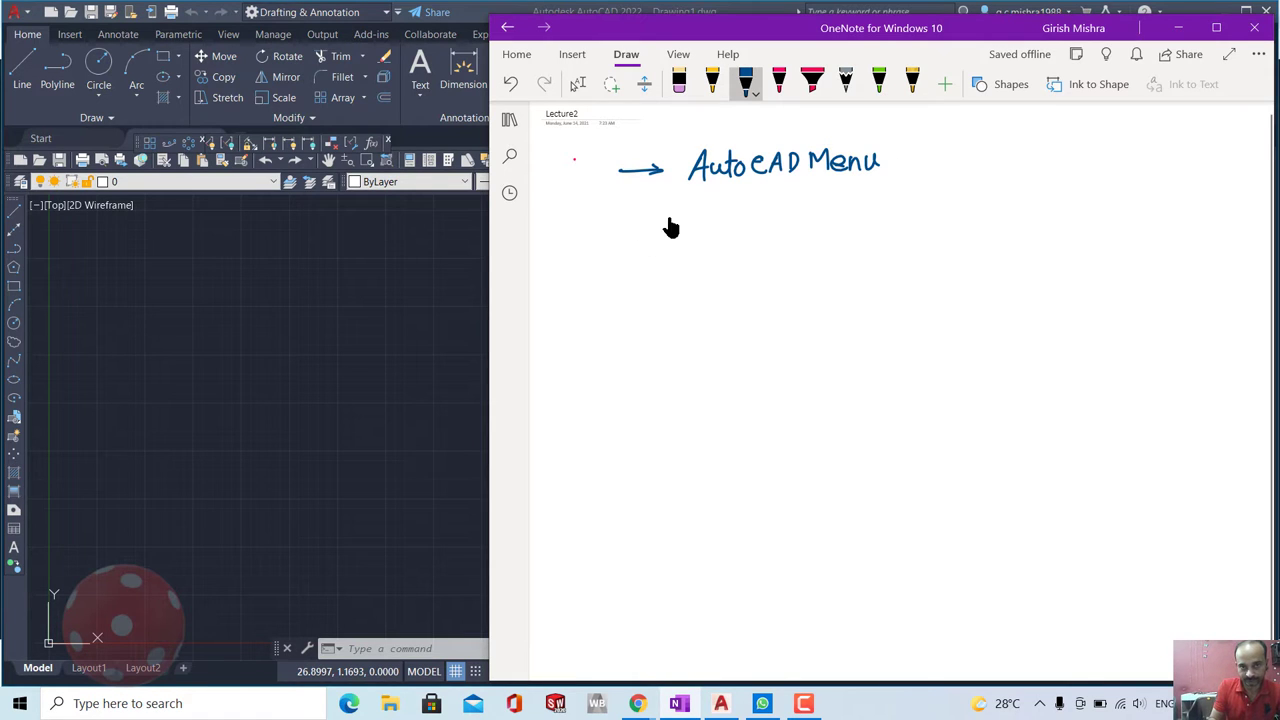
Add arrowed entries 'Quick Access Menu', 'Universal Menu' and 'Ribbon' below it.
left_click_drag(626, 209, 934, 198)
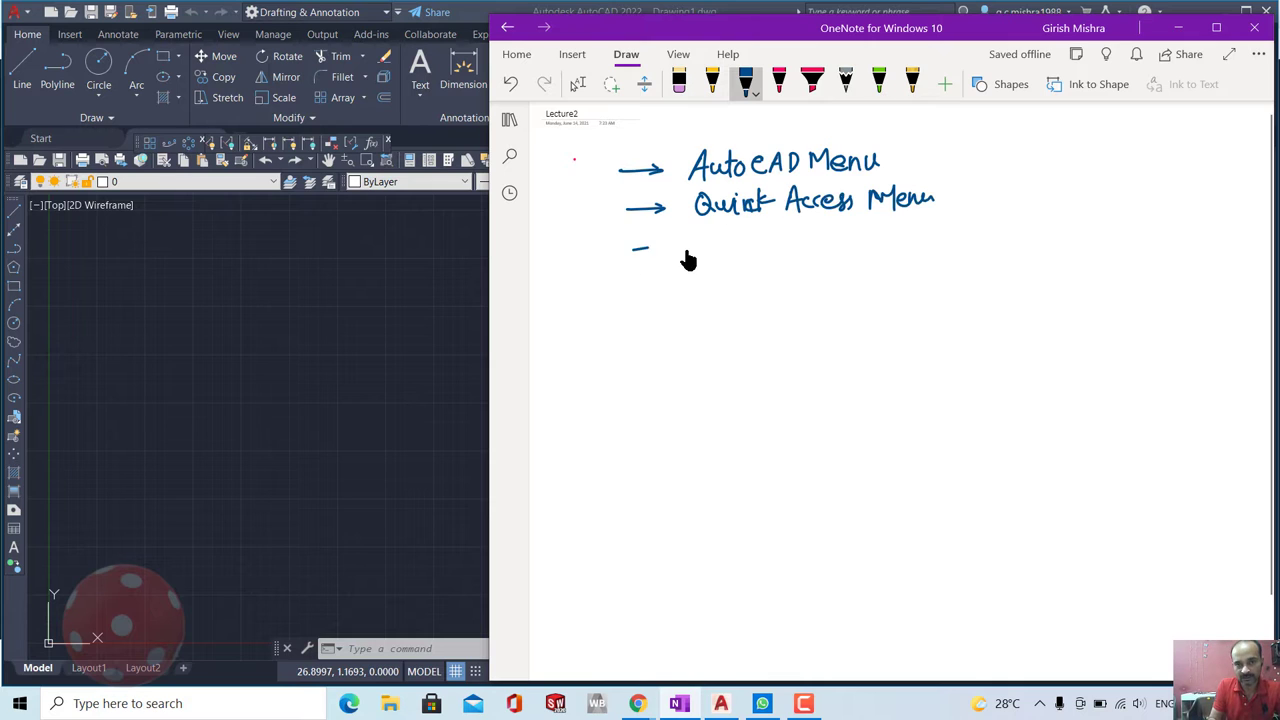
left_click_drag(632, 248, 810, 244)
left_click_drag(815, 226, 895, 242)
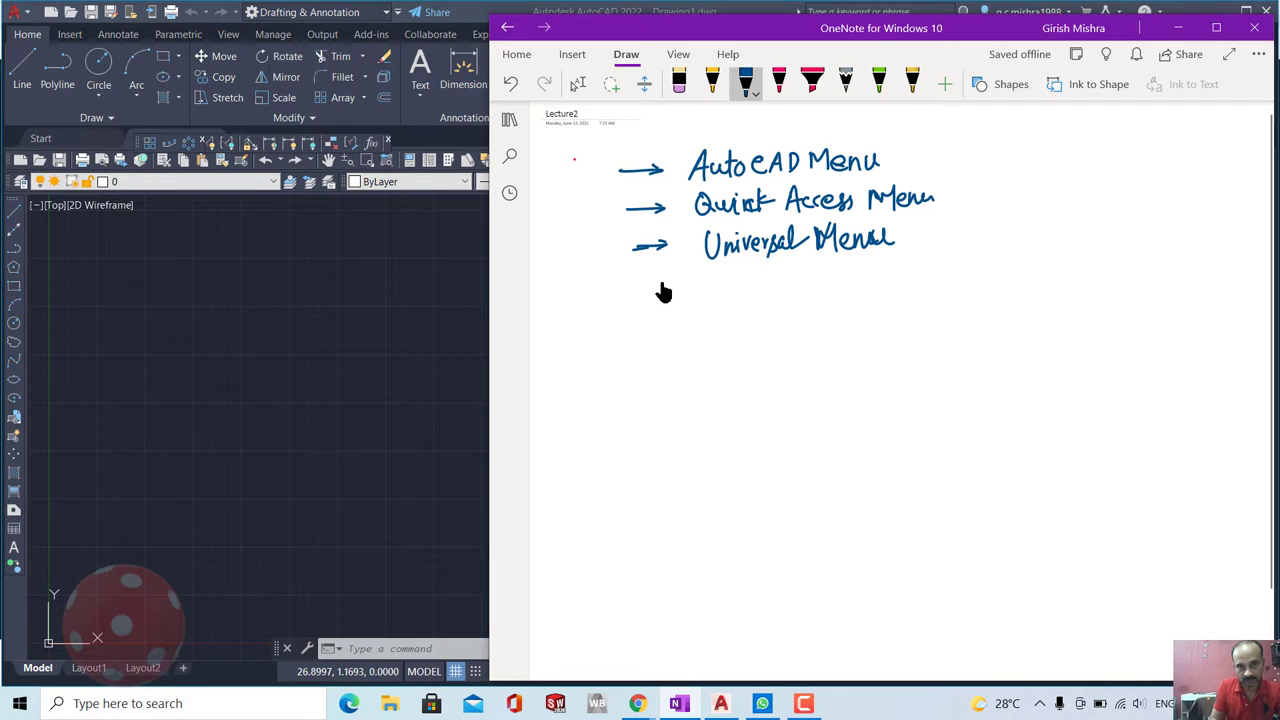
left_click_drag(648, 298, 780, 292)
Write 'Tool Pallets' and a final View Menu arrow, then switch to AutoCAD.
left_click_drag(654, 340, 696, 339)
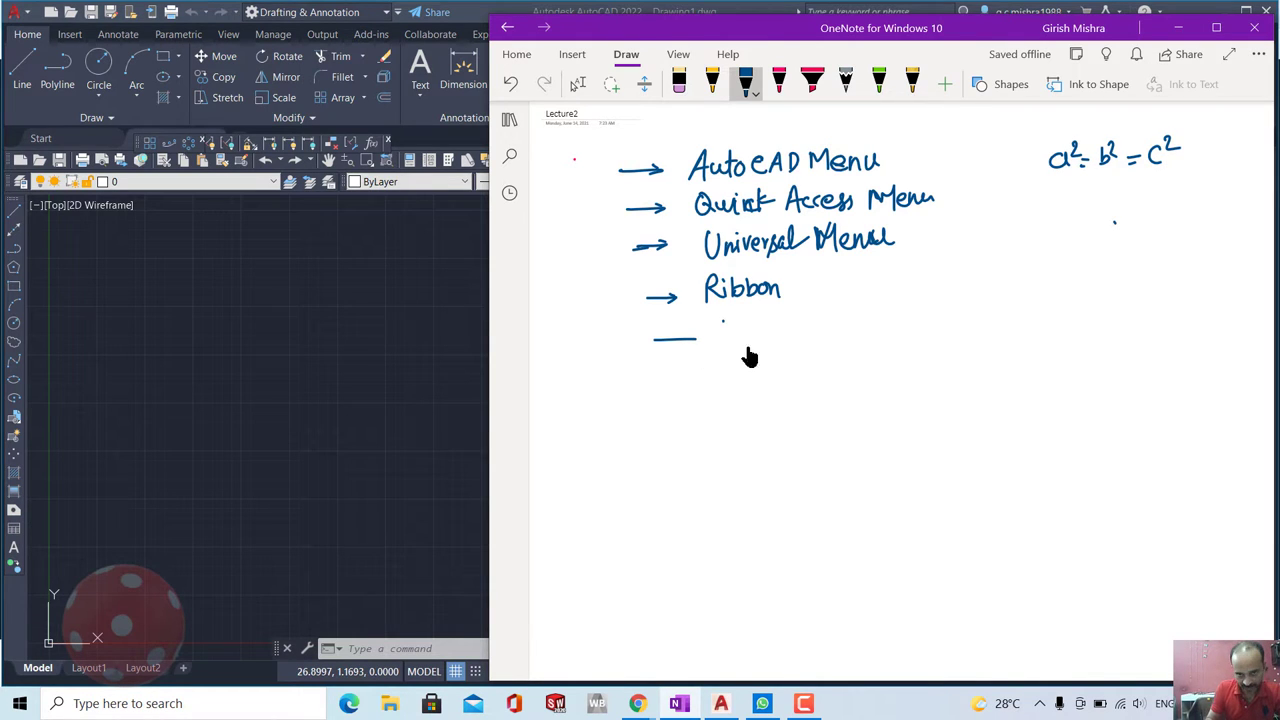
left_click_drag(712, 322, 742, 320)
left_click_drag(726, 322, 726, 345)
left_click_drag(742, 332, 768, 342)
mouse_move(782, 345)
left_mouse_down()
mouse_move(798, 324)
mouse_move(814, 342)
left_mouse_up()
left_click_drag(818, 316, 830, 342)
left_click_drag(836, 334, 872, 326)
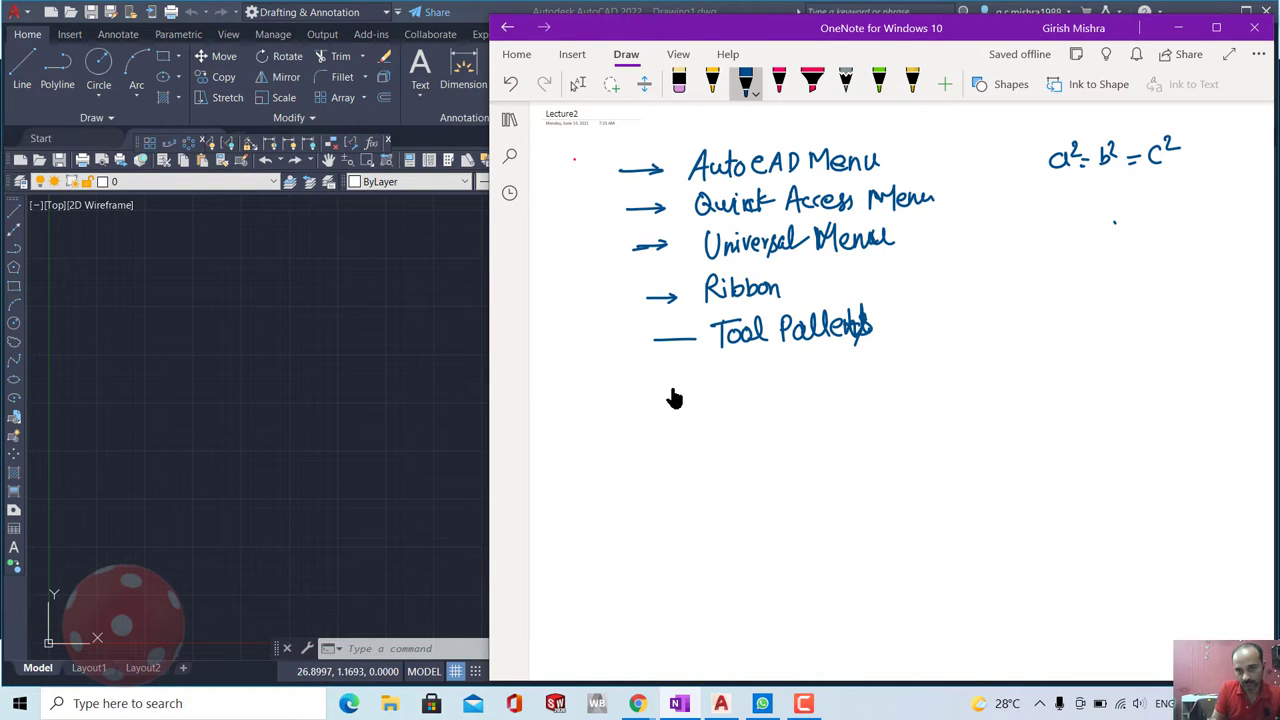
mouse_move(670, 387)
left_mouse_down()
mouse_move(746, 374)
mouse_move(771, 394)
mouse_move(914, 371)
mouse_move(1060, 378)
left_mouse_up()
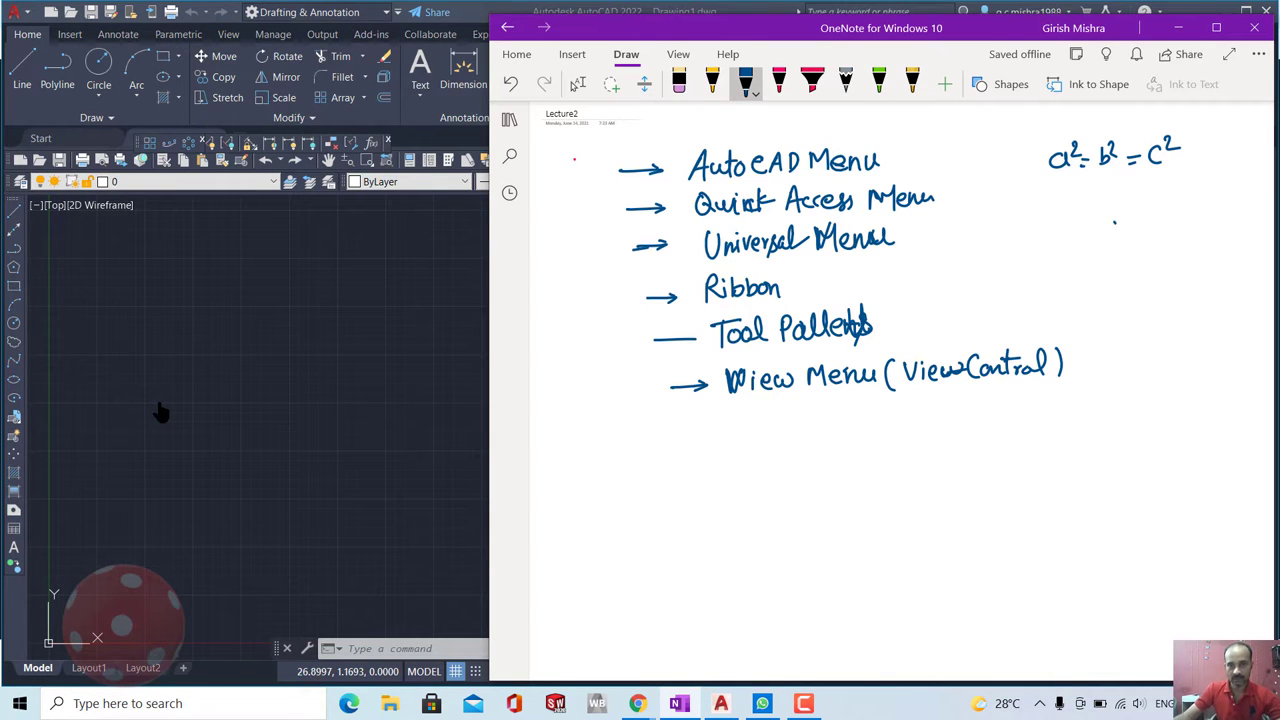
left_click(300, 323)
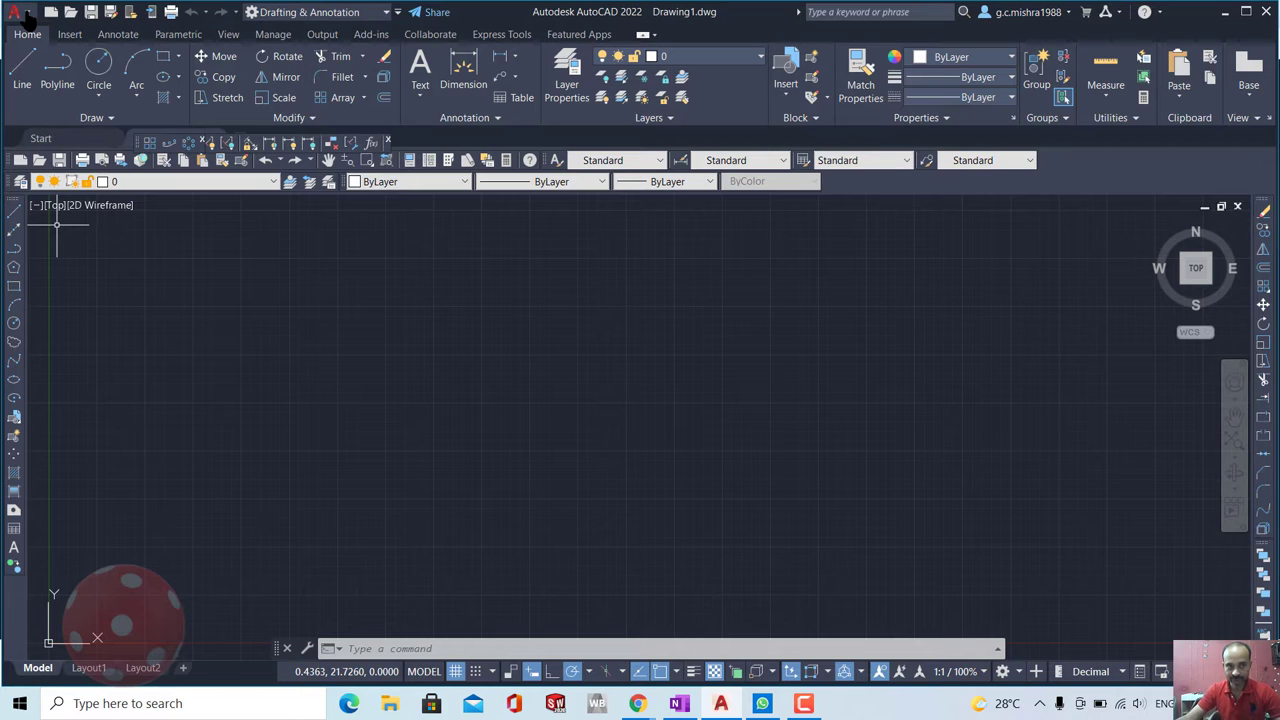
Open the AutoCAD application menu from the red A button.
left_click(20, 12)
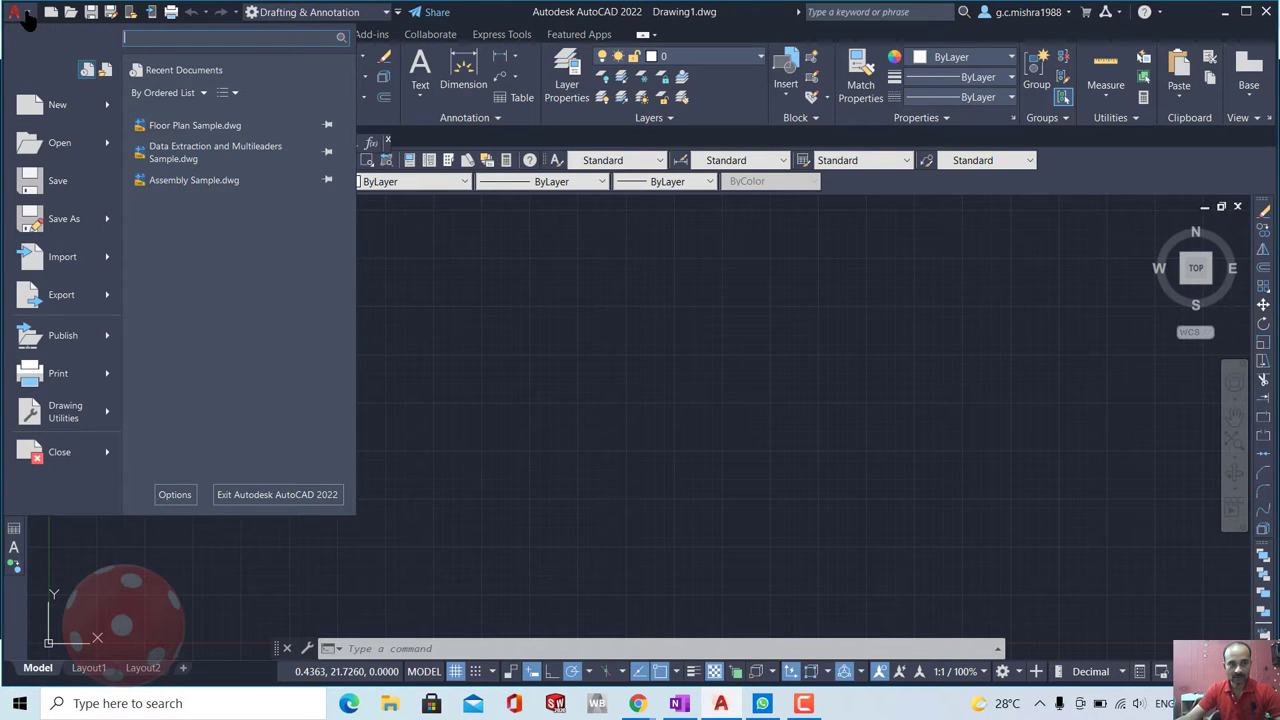
In Options, reset the Unnamed Profile to defaults, confirm Yes, and close with OK.
left_click(174, 495)
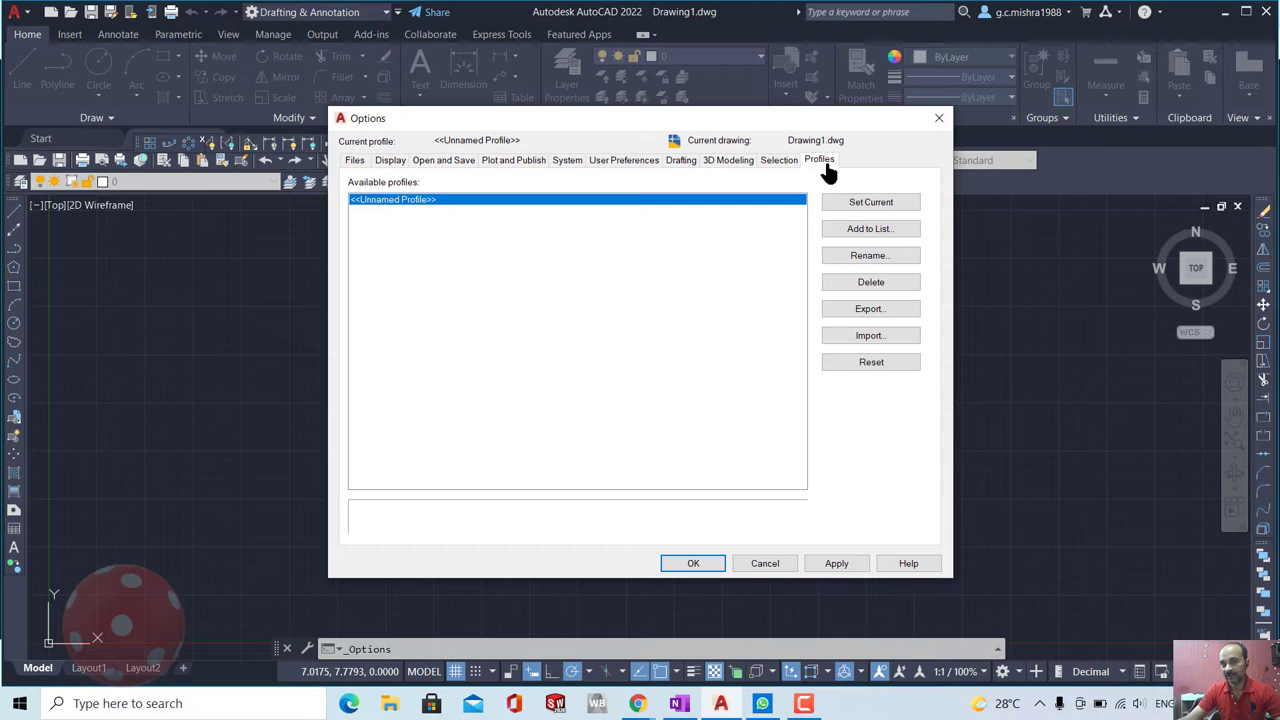
left_click(872, 366)
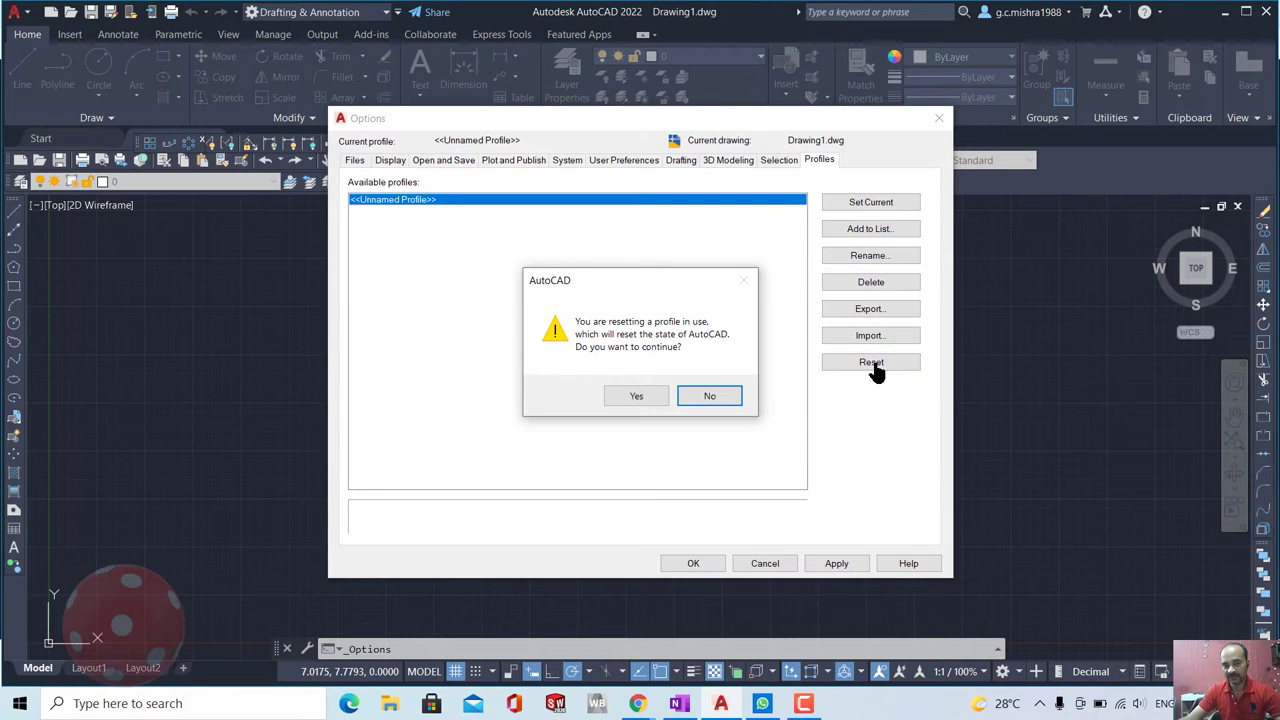
left_click(635, 396)
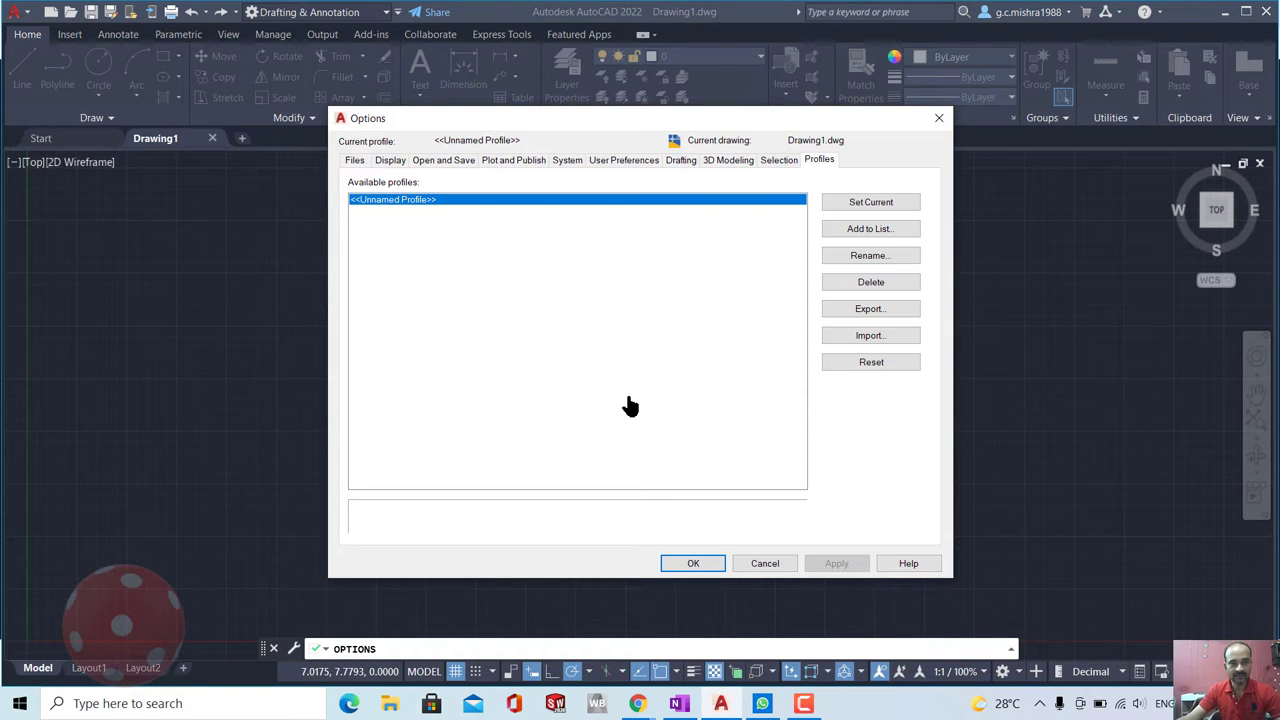
left_click(693, 565)
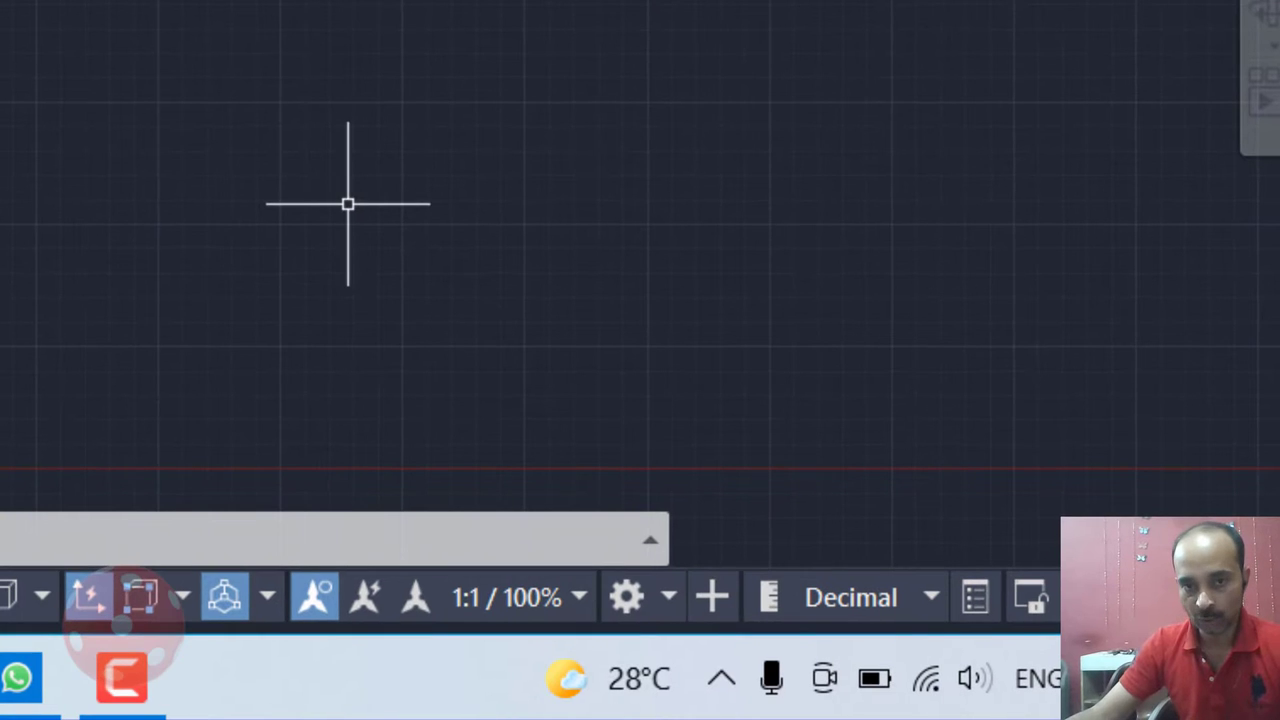
Switch the workspace to 3D Basics, then back to Drafting & Annotation.
left_click(668, 598)
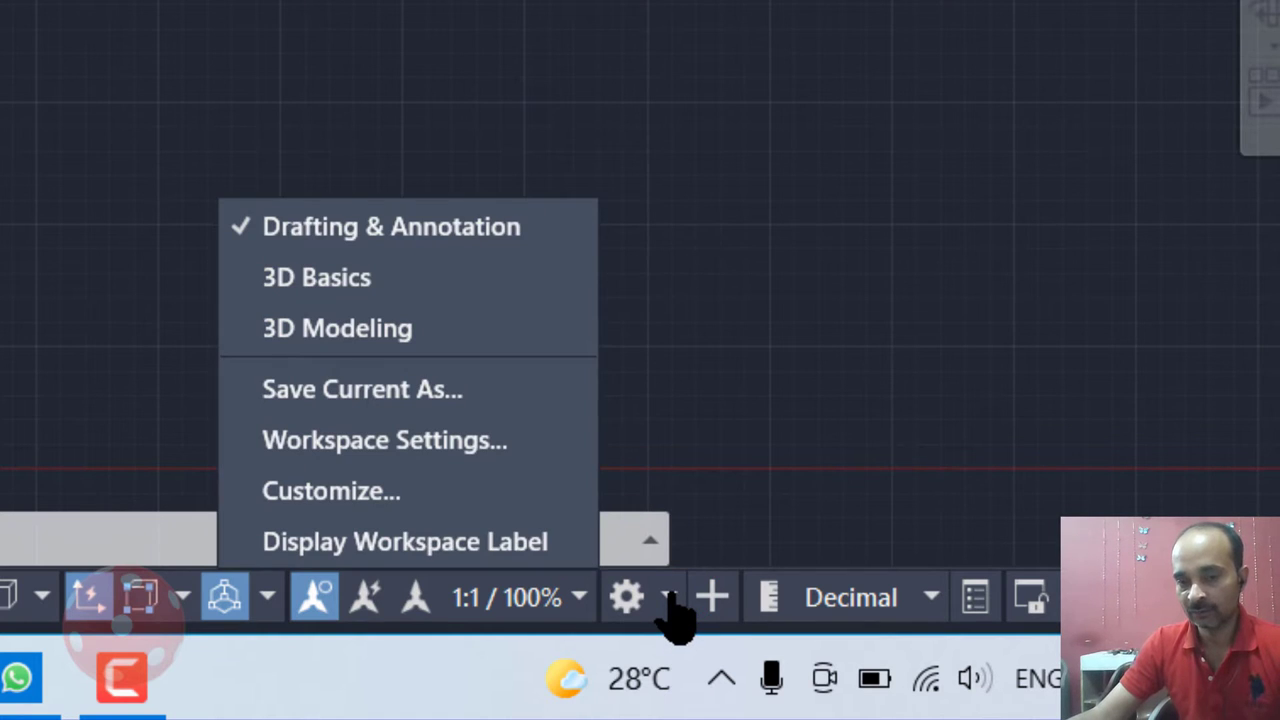
left_click(460, 226)
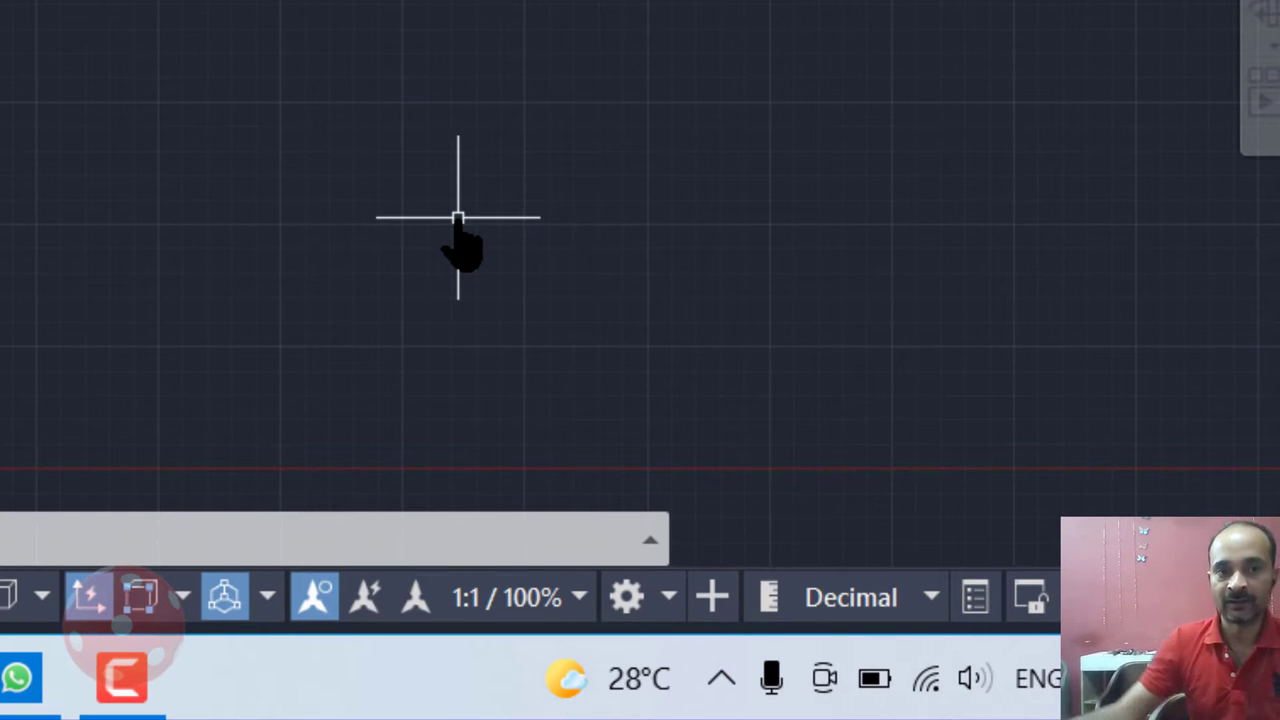
left_click(670, 600)
left_click(350, 292)
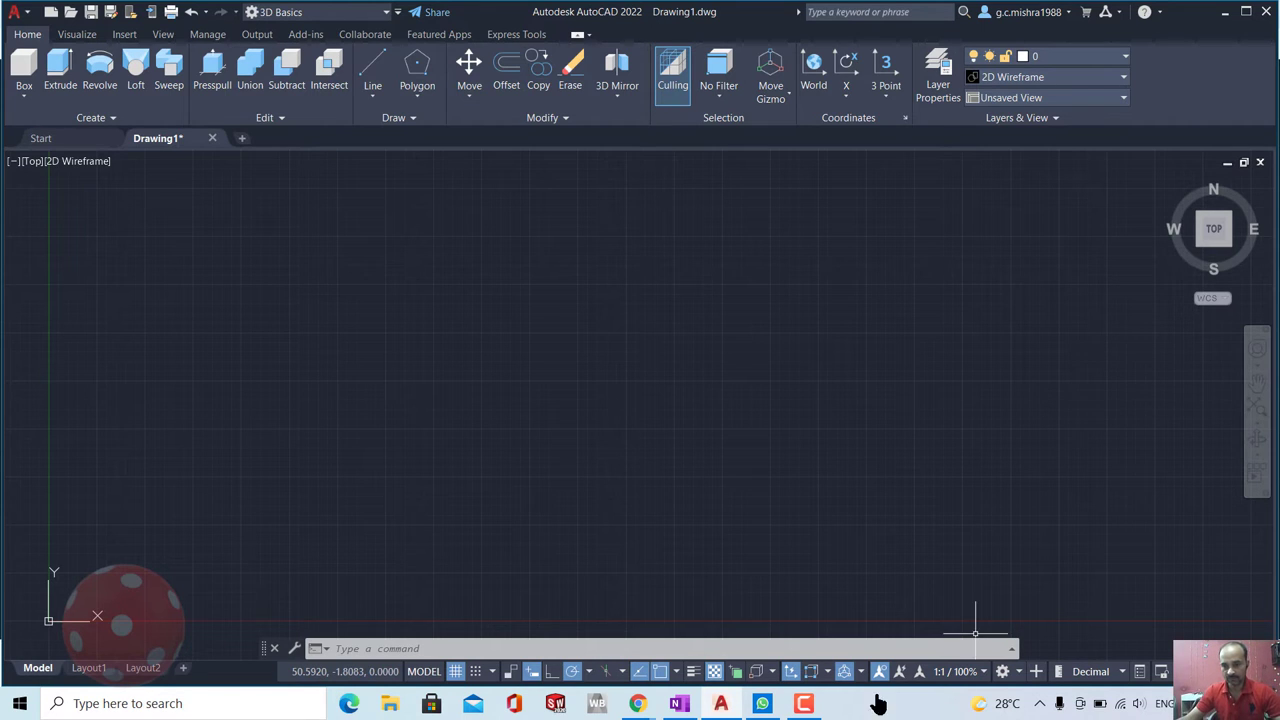
left_click(1018, 672)
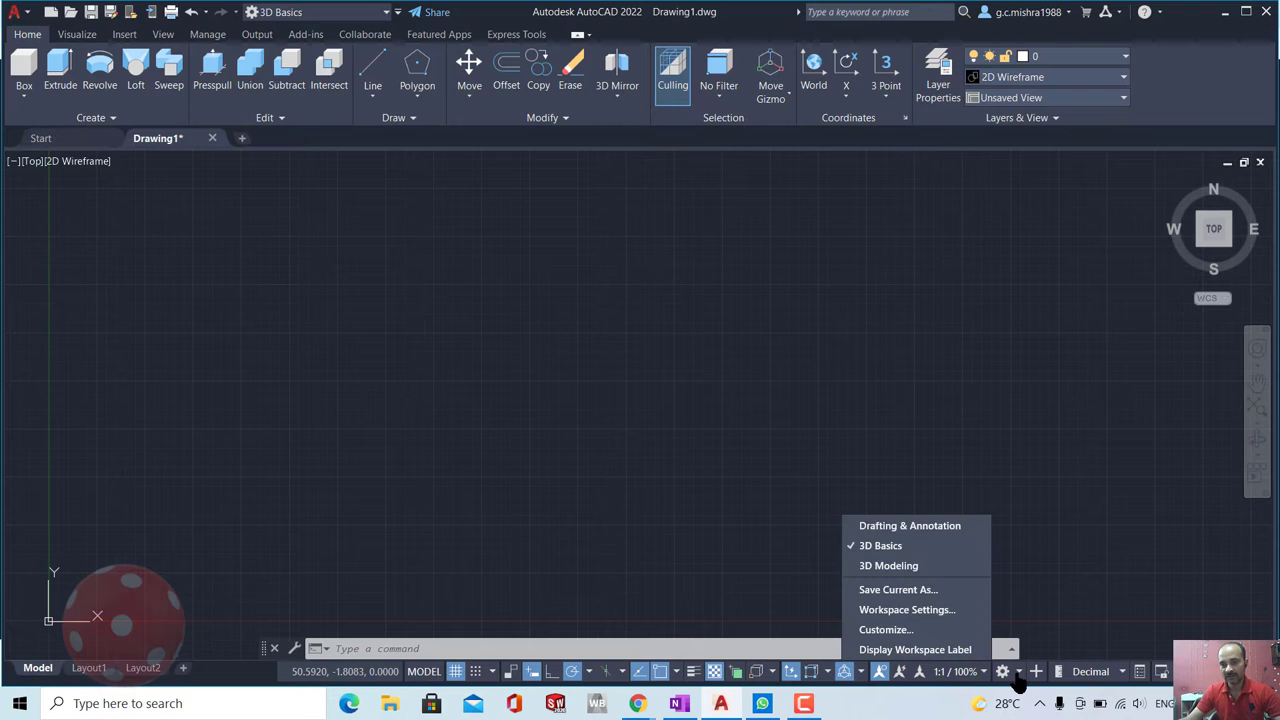
left_click(926, 531)
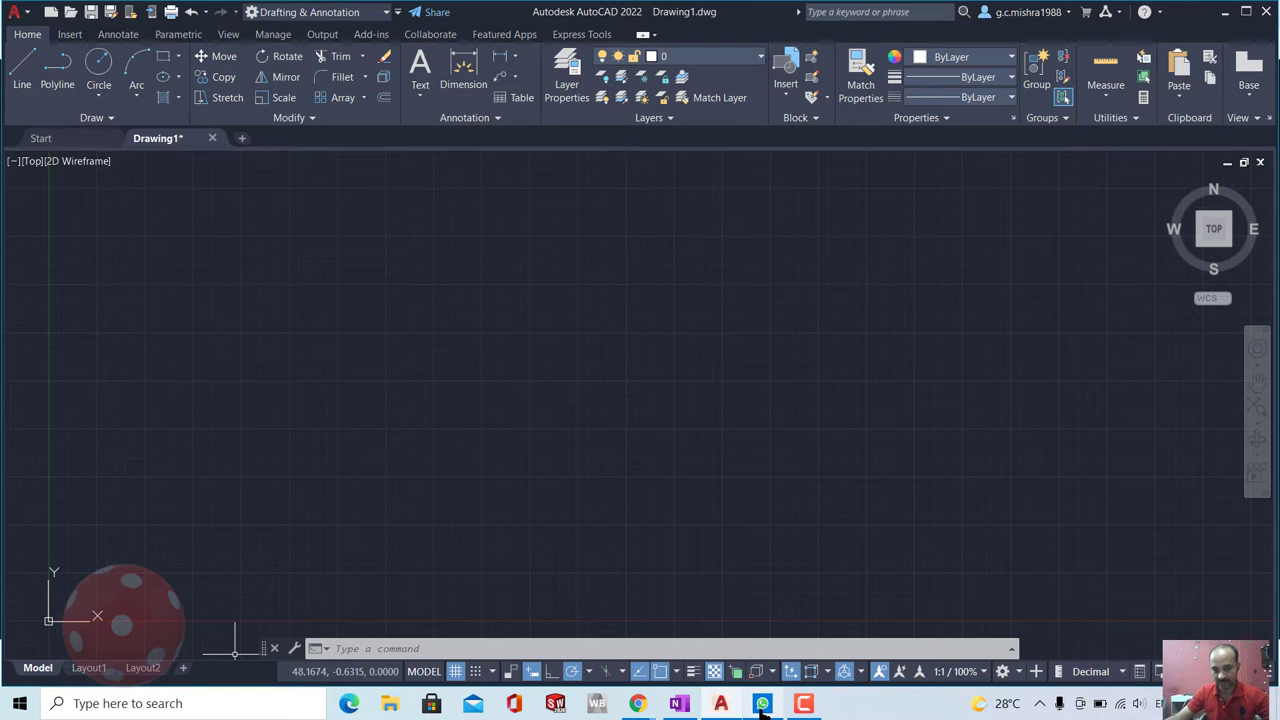
mouse_move(720, 703)
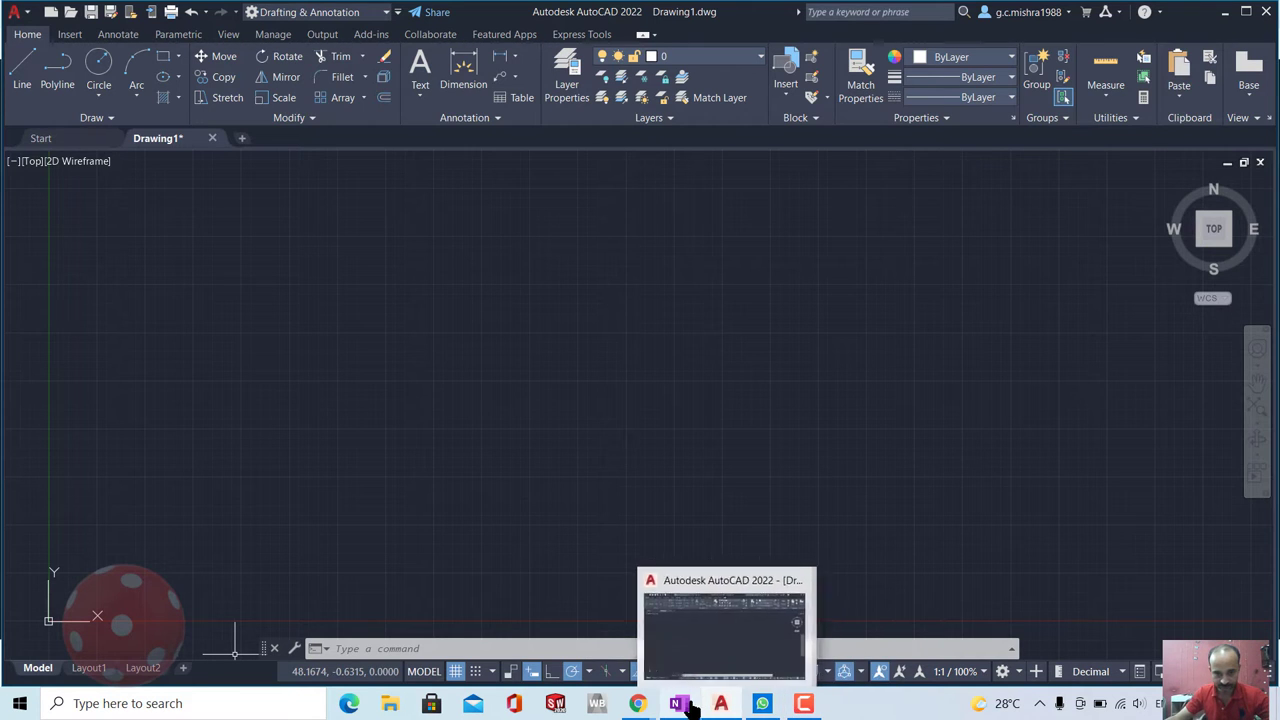
Switch from AutoCAD back to the OneNote Lecture2 notes.
left_click(679, 703)
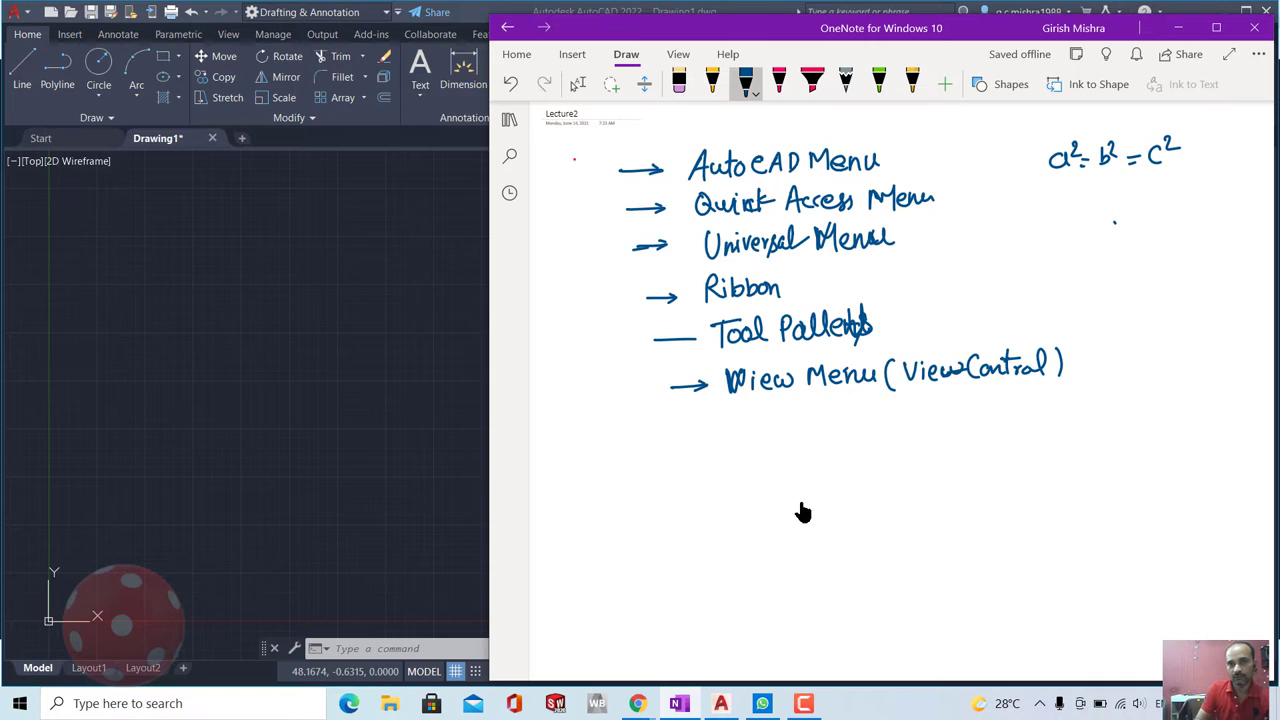
Write an underlined red 'Task Bar Pan' heading, then minimize OneNote.
left_click(779, 83)
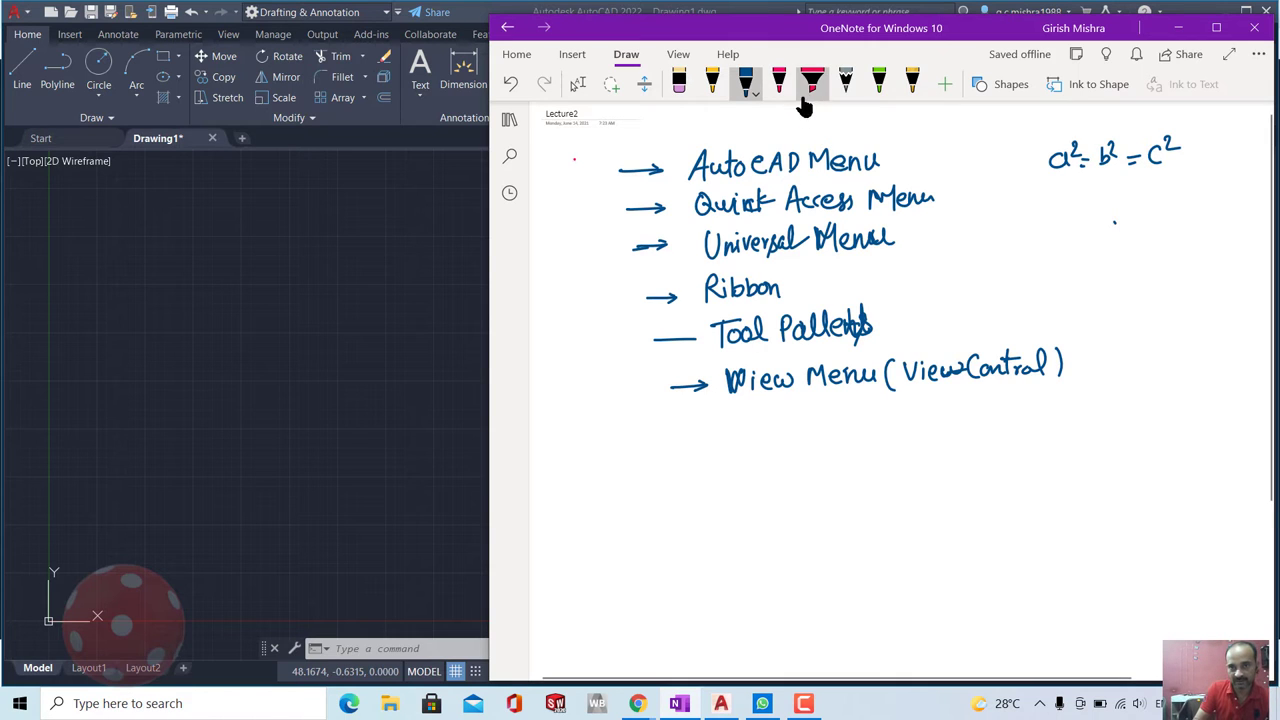
mouse_move(611, 447)
left_mouse_down()
mouse_move(611, 474)
mouse_move(766, 451)
mouse_move(826, 466)
mouse_move(834, 451)
mouse_move(897, 460)
left_mouse_up()
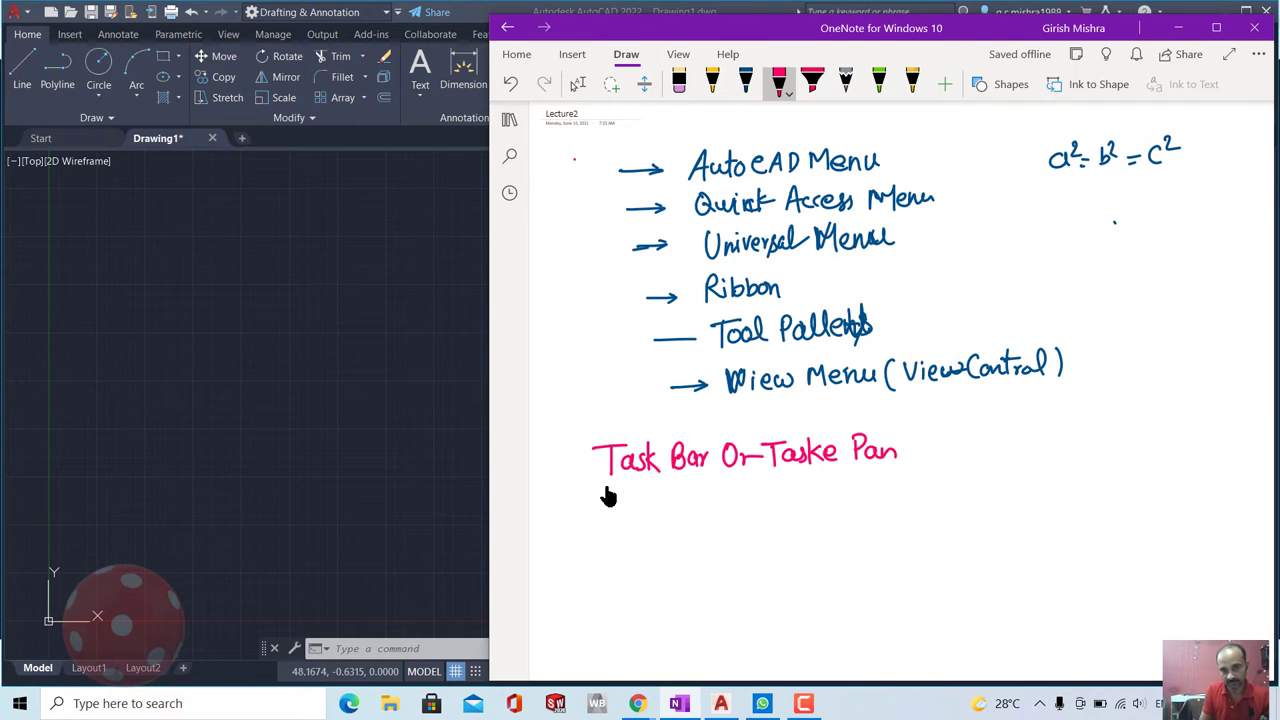
left_click_drag(596, 488, 798, 479)
left_click_drag(815, 475, 893, 472)
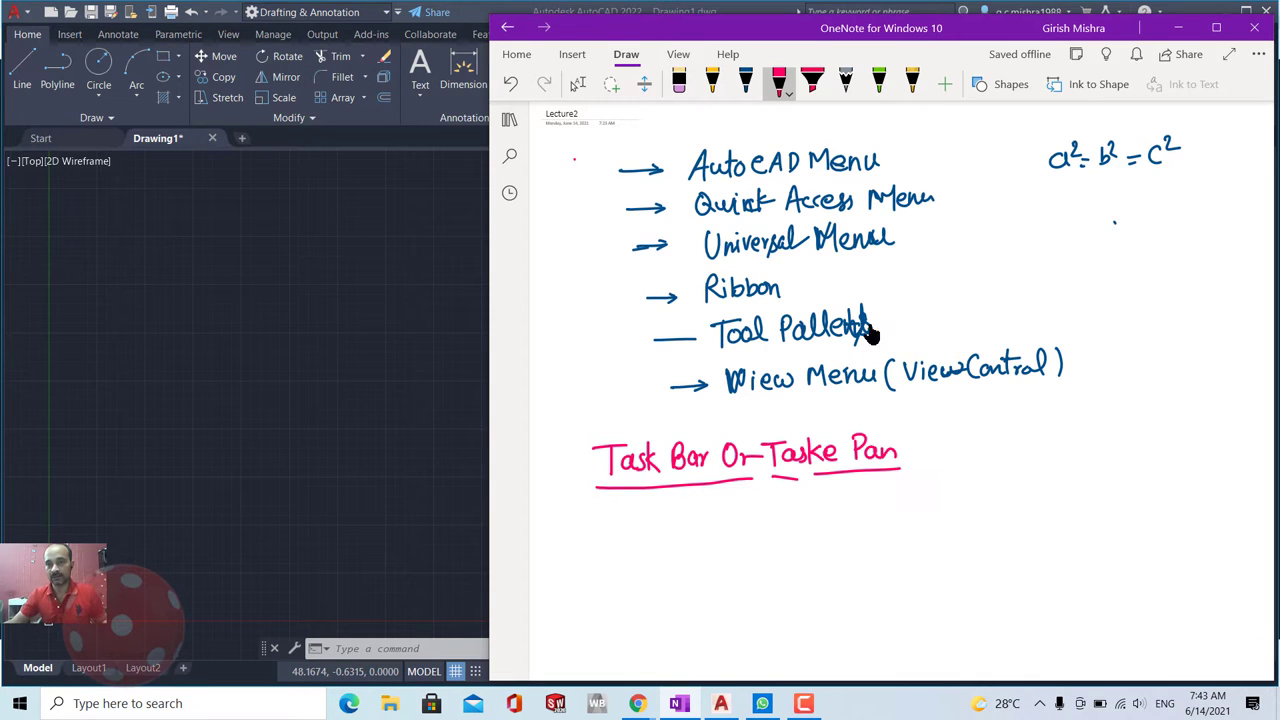
left_click(1180, 30)
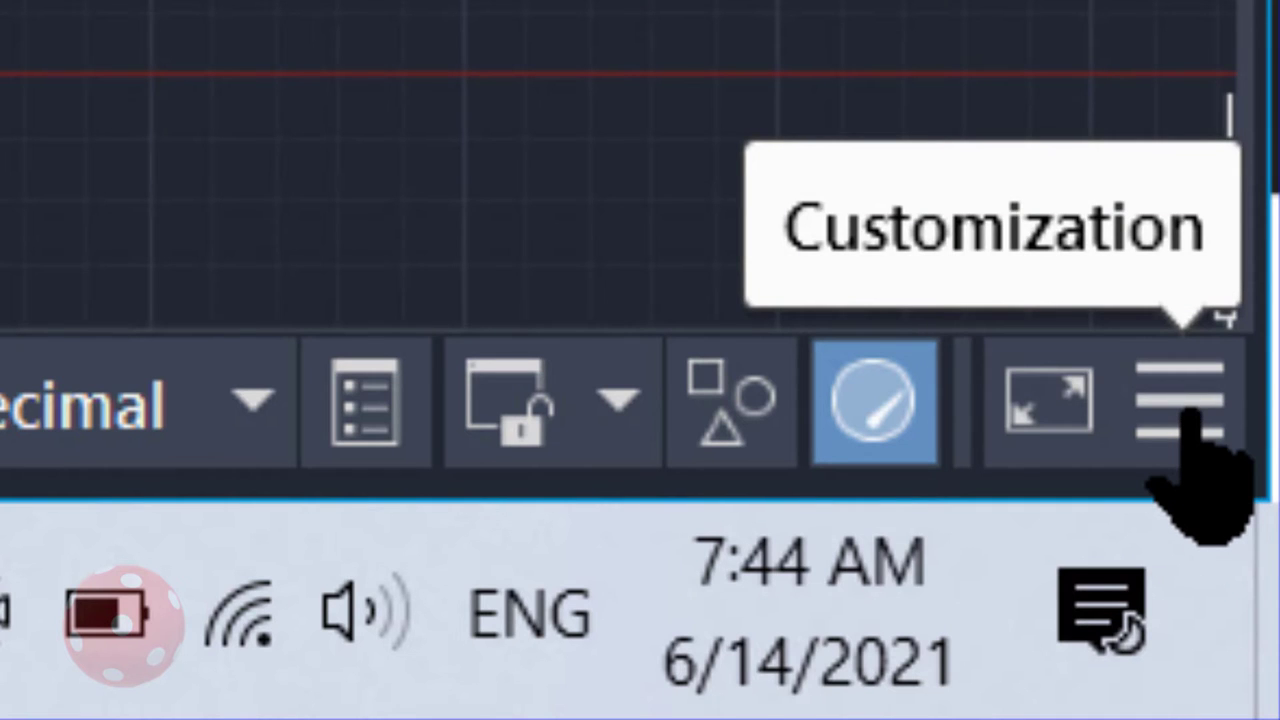
From the status-bar Customization list, hide Dynamic UCS, Selection Filtering, Gizmo, Annotation Visibility, AutoScale and Annotation Scale.
left_click(1190, 412)
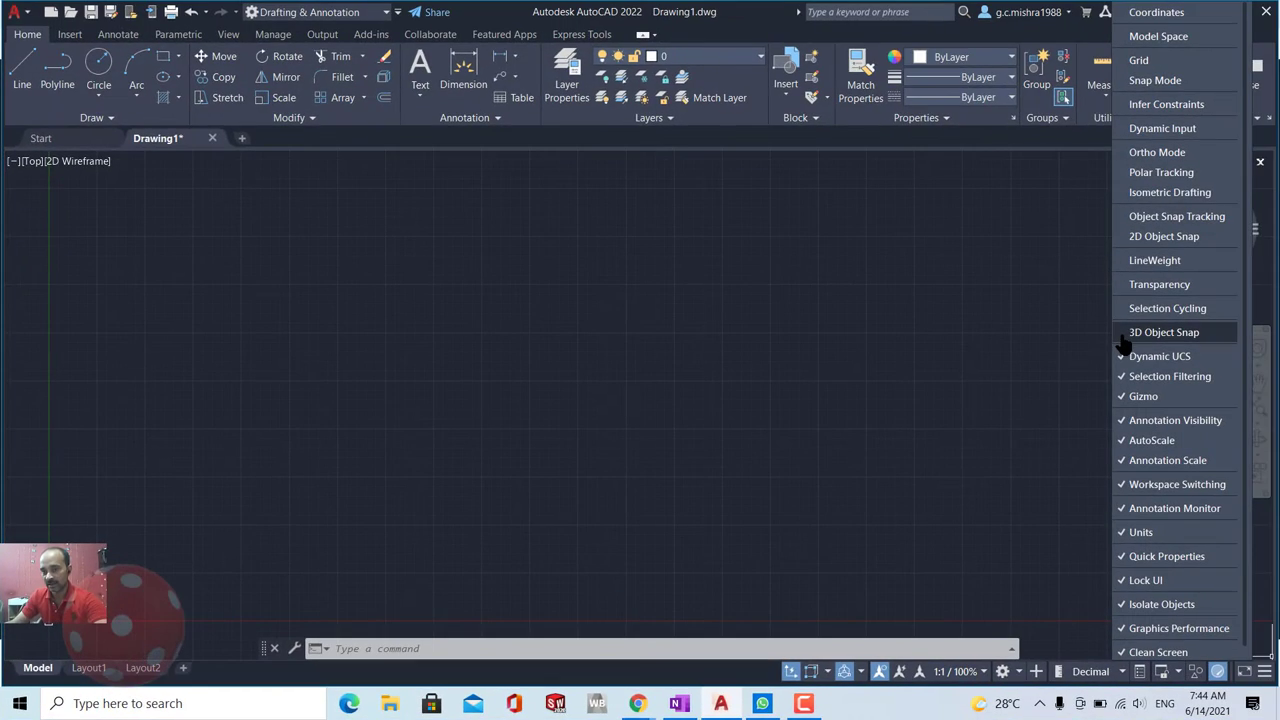
left_click(1120, 358)
left_click(1122, 378)
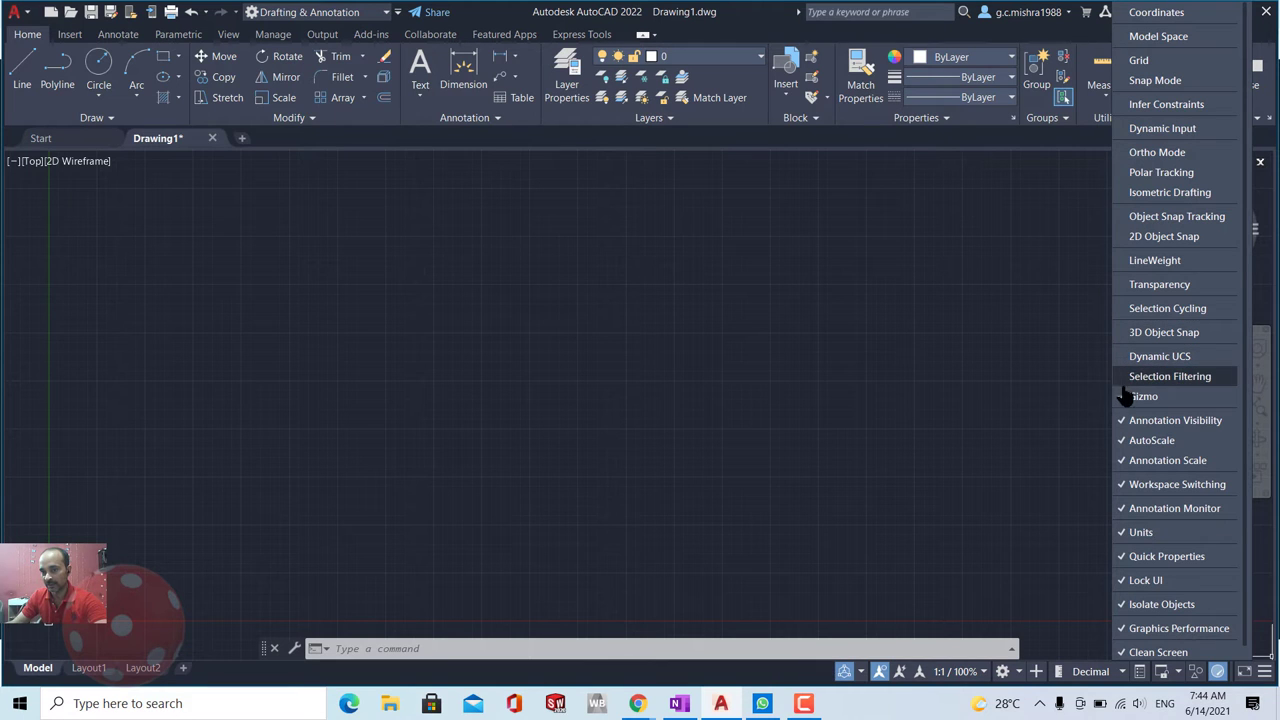
left_click(1123, 398)
left_click(1121, 420)
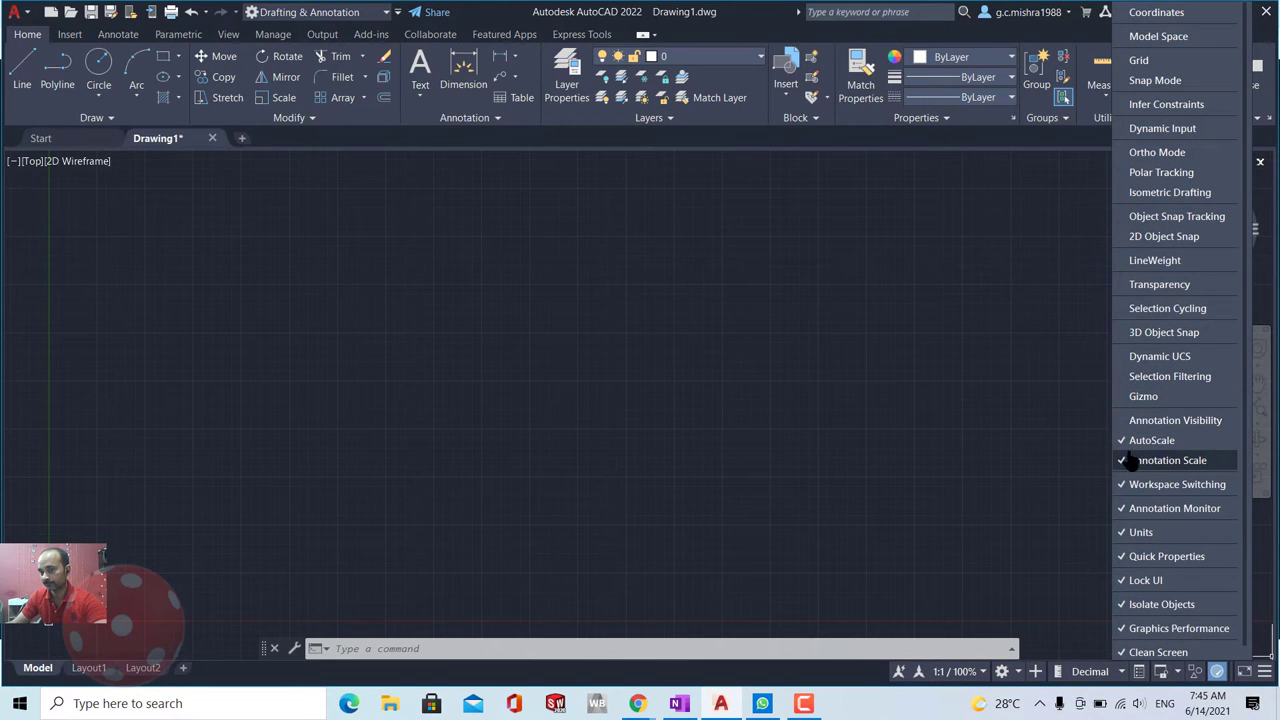
left_click(1121, 445)
left_click(1117, 462)
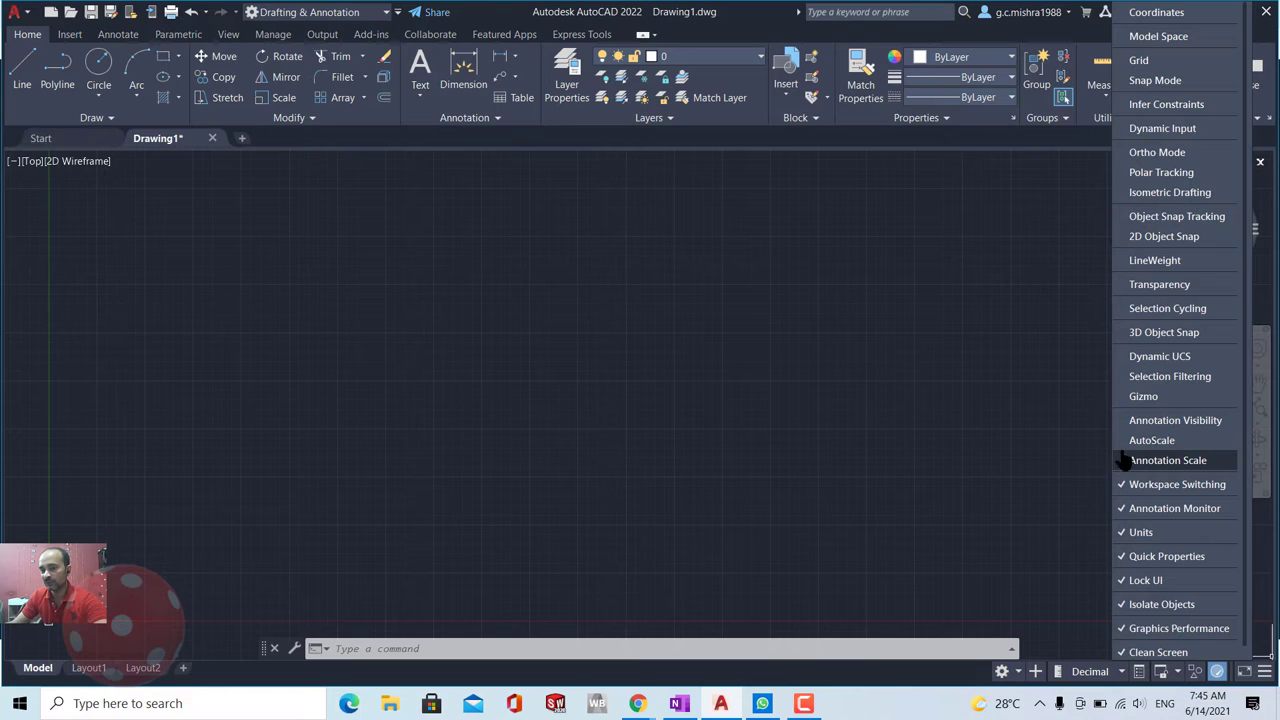
Re-enable Annotation Visibility, Gizmo and Selection Filtering on the status bar.
left_click(1121, 420)
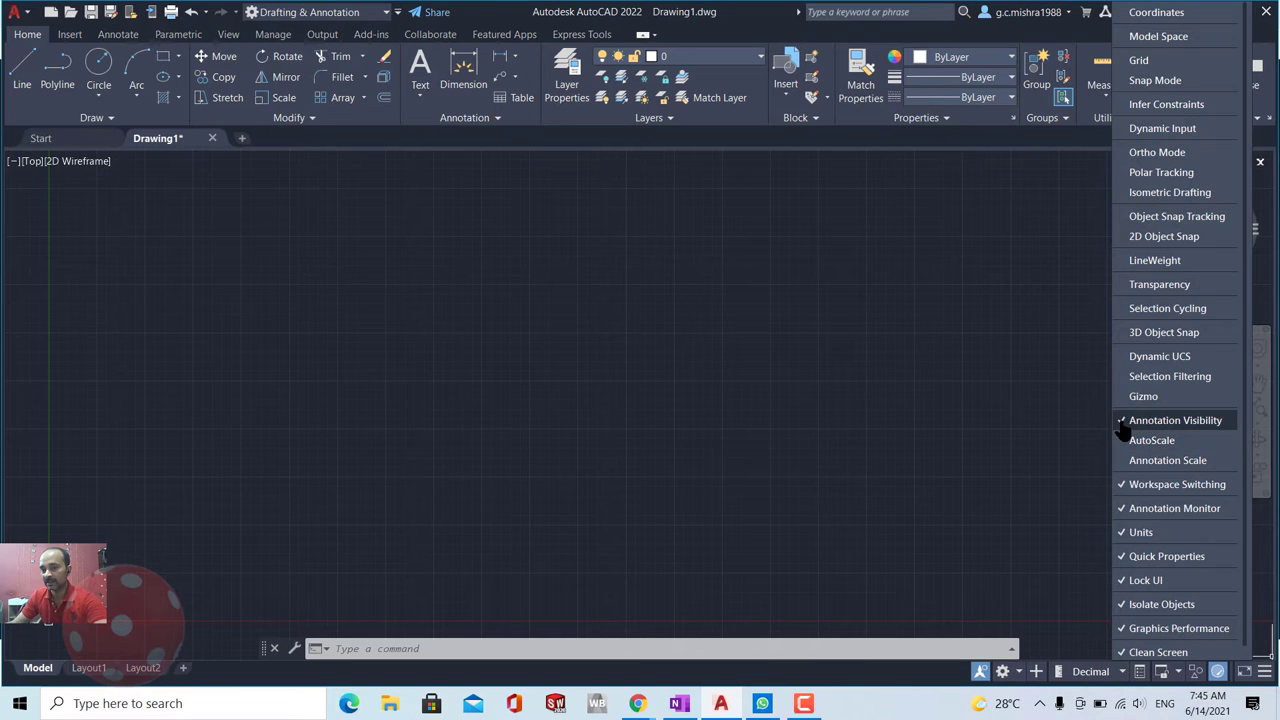
left_click(1121, 396)
left_click(1121, 376)
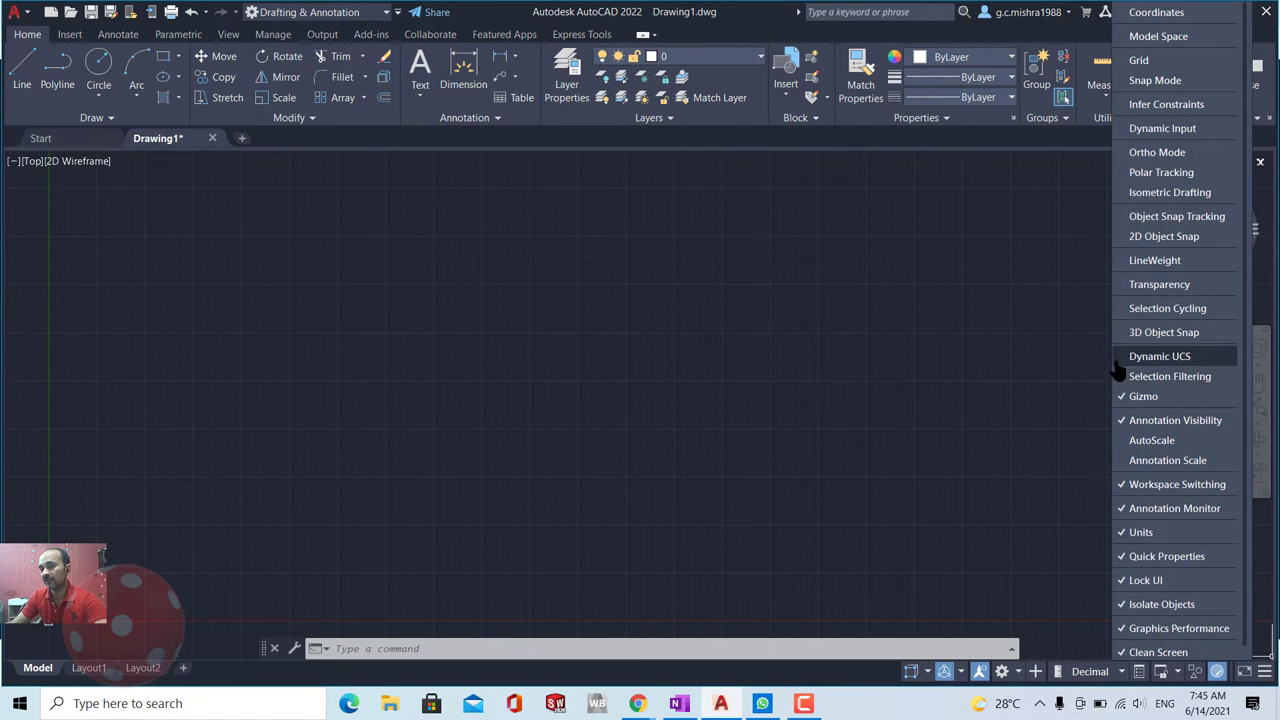
Re-check Dynamic UCS, 3D Object Snap, Selection Cycling, Transparency, LineWeight, 2D Object Snap, Isometric Drafting, Polar Tracking and Ortho.
left_click(1121, 358)
left_click(1121, 332)
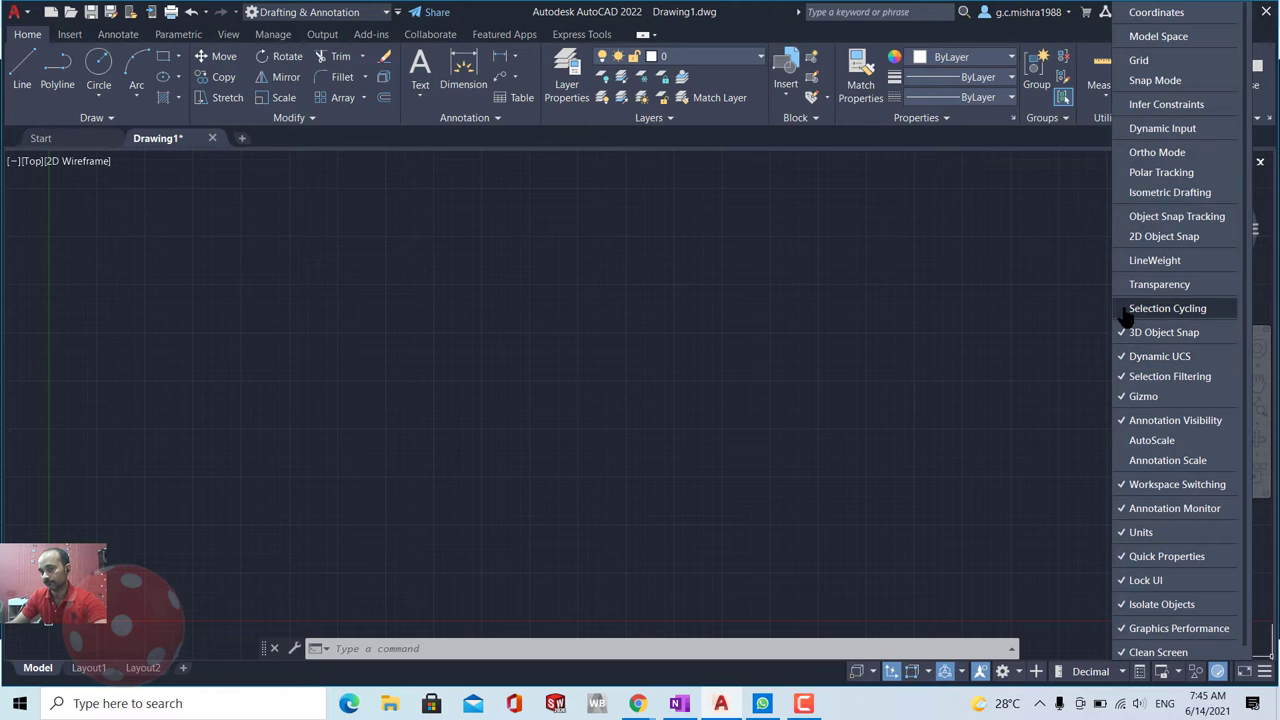
left_click(1123, 310)
left_click(1123, 284)
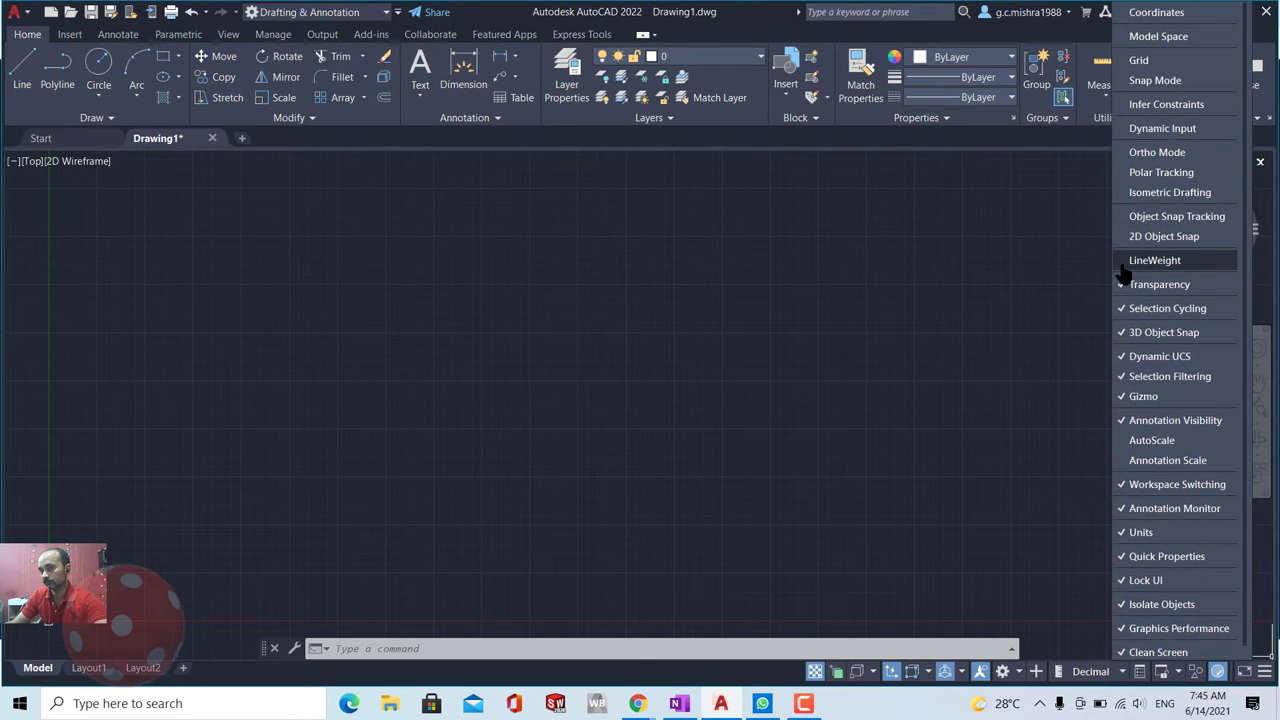
left_click(1123, 240)
left_click(1123, 261)
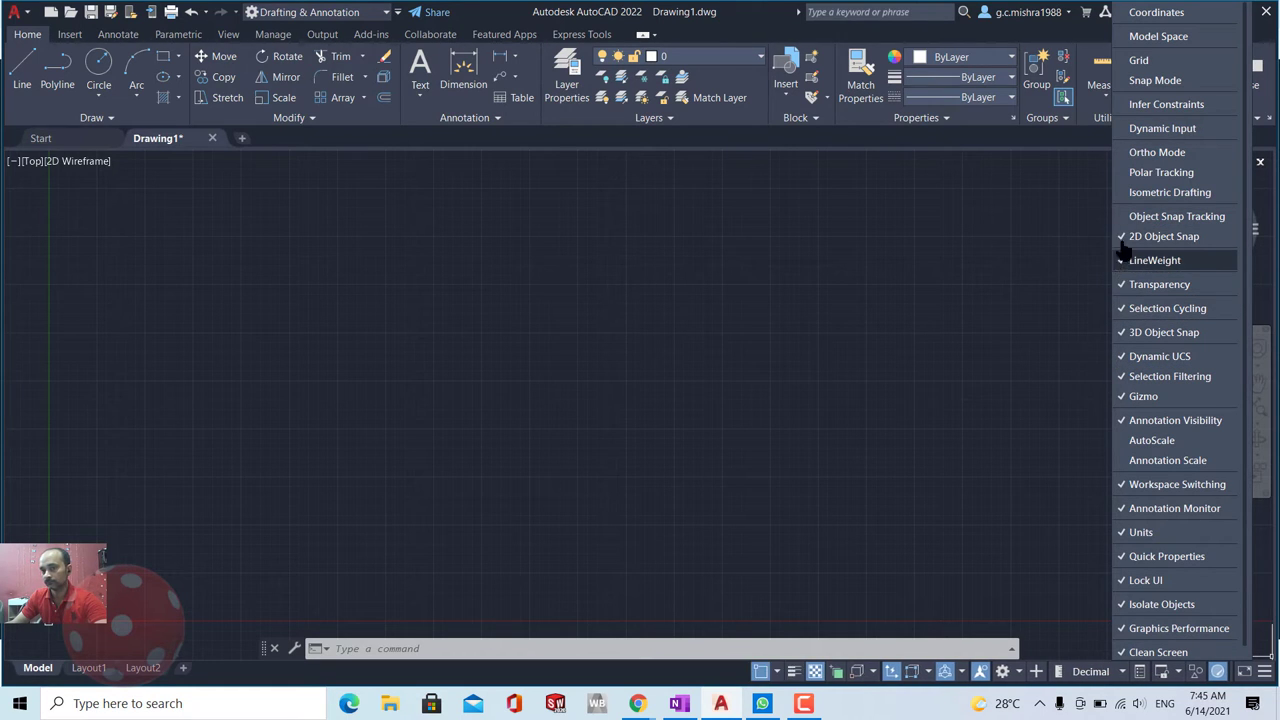
left_click(1120, 192)
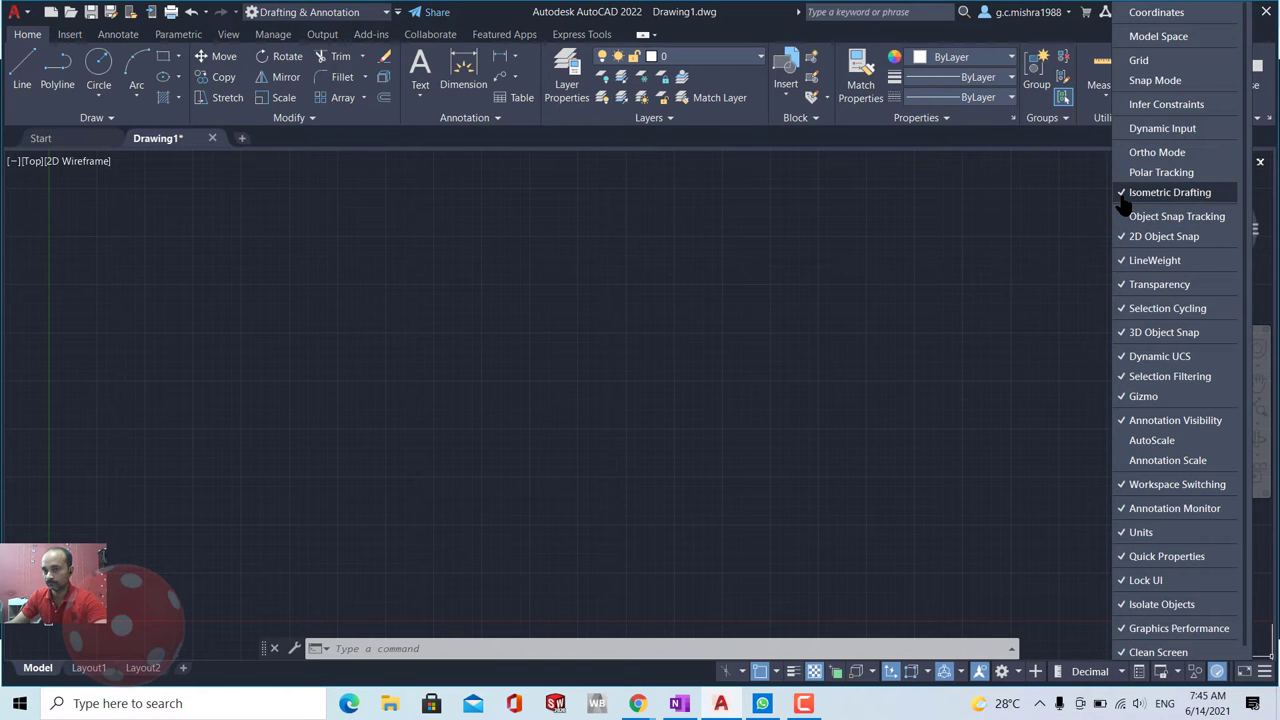
left_click(1125, 174)
left_click(1123, 153)
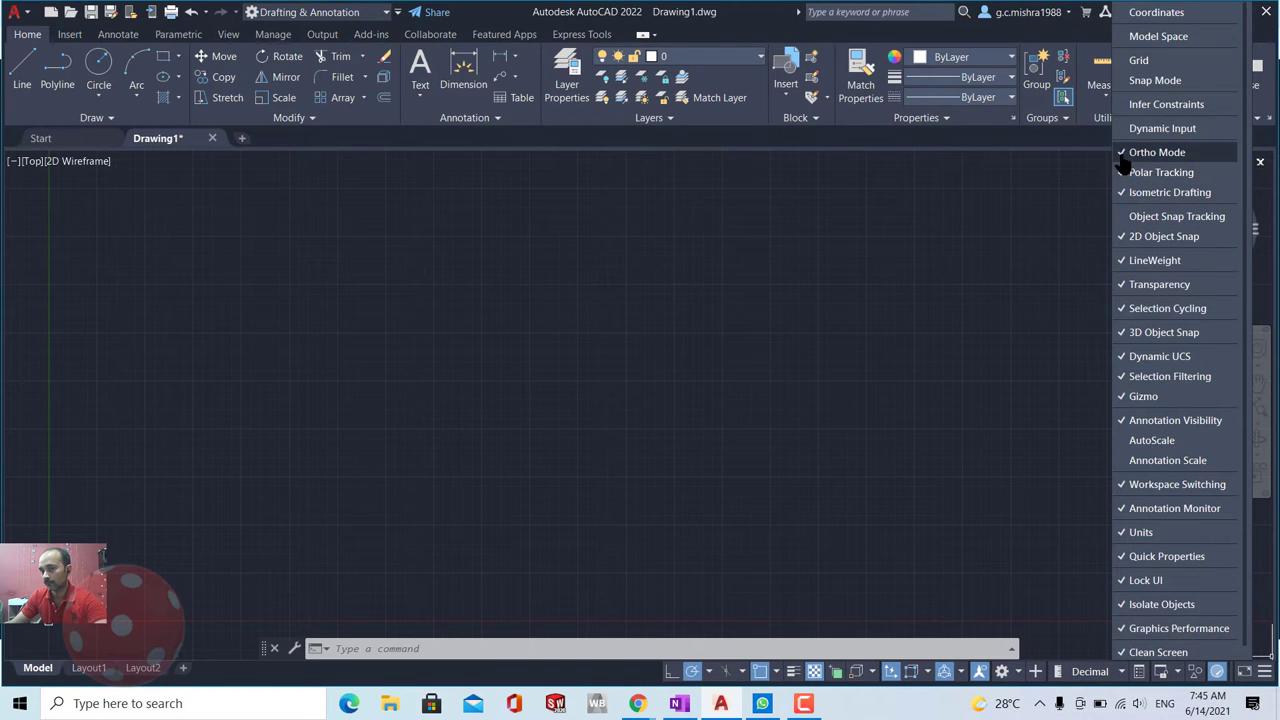
Re-check Dynamic Input, Infer Constraints, Snap, Grid, Model Space, Coordinates, Object Snap Tracking, AutoScale and 1:1 Annotation Scale.
left_click(1123, 130)
left_click(1122, 105)
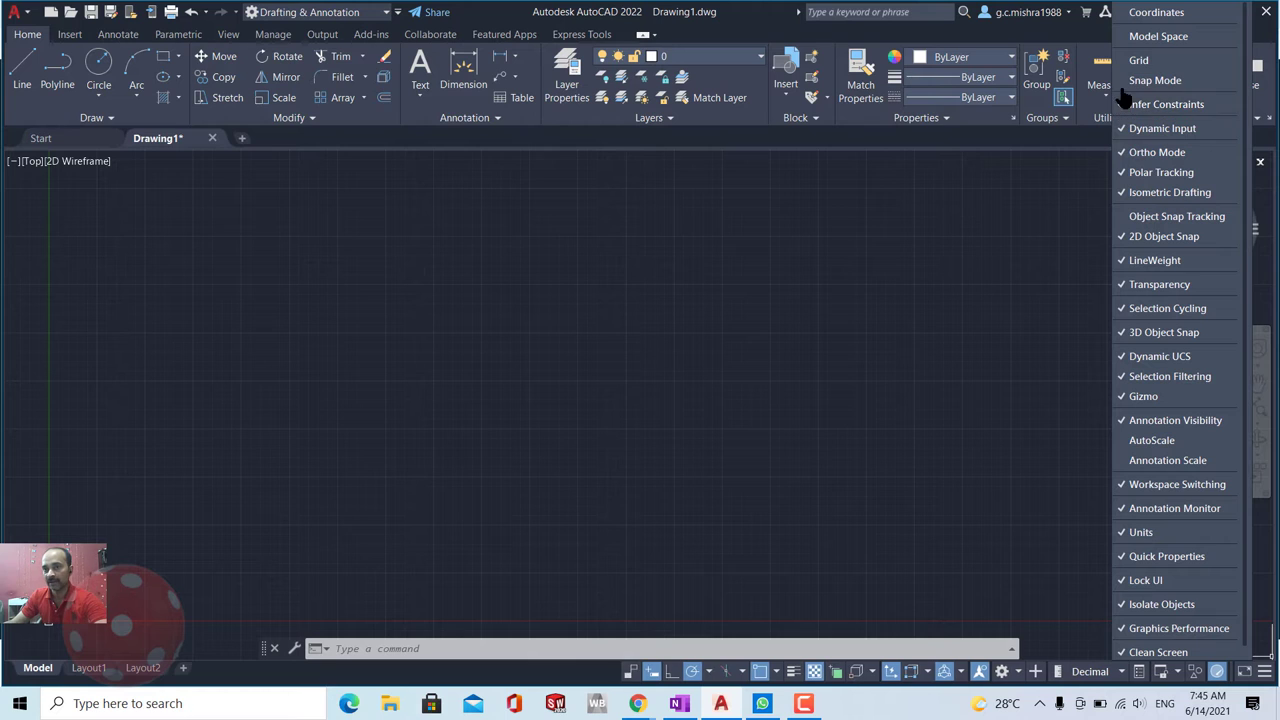
left_click(1122, 80)
left_click(1124, 62)
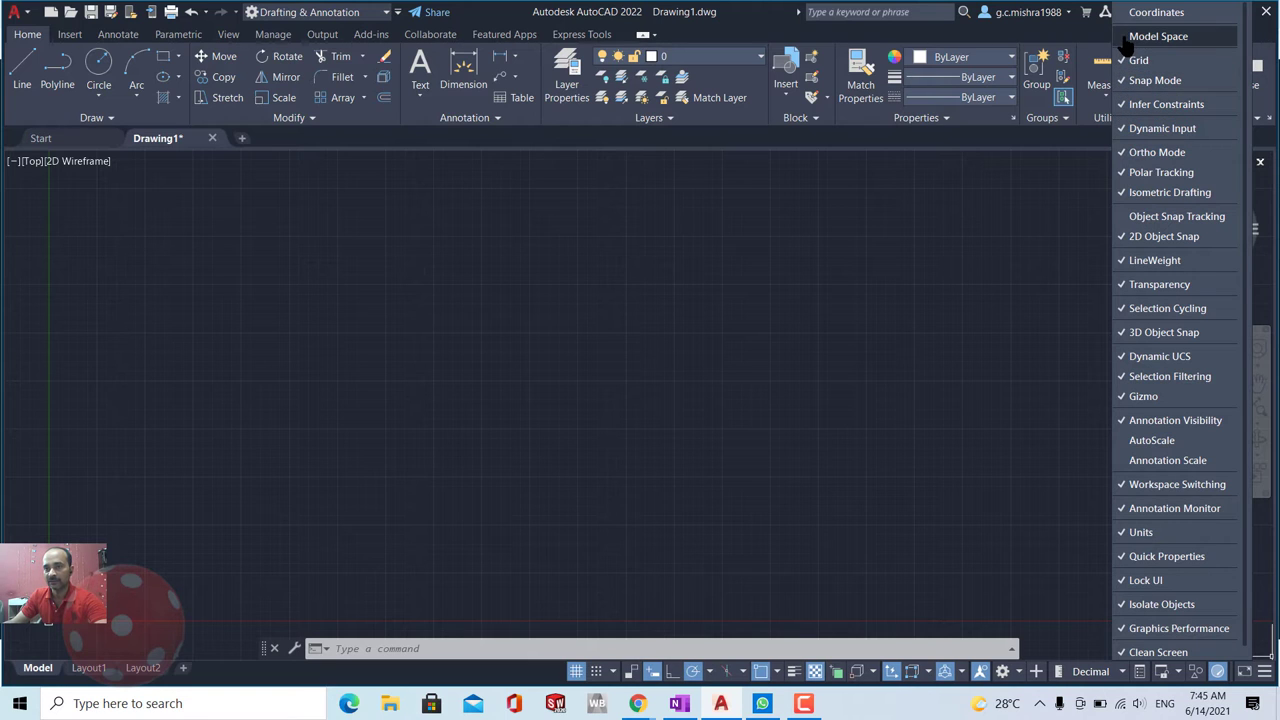
left_click(1124, 38)
left_click(1124, 14)
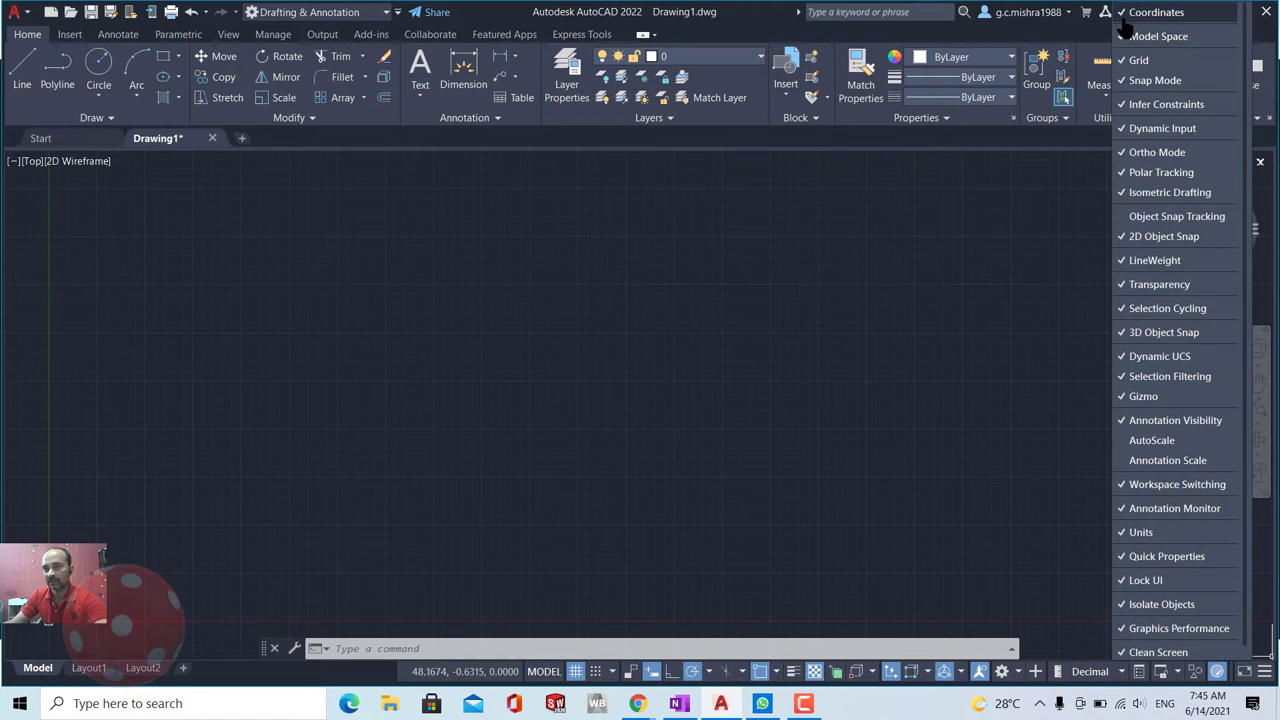
left_click(1124, 217)
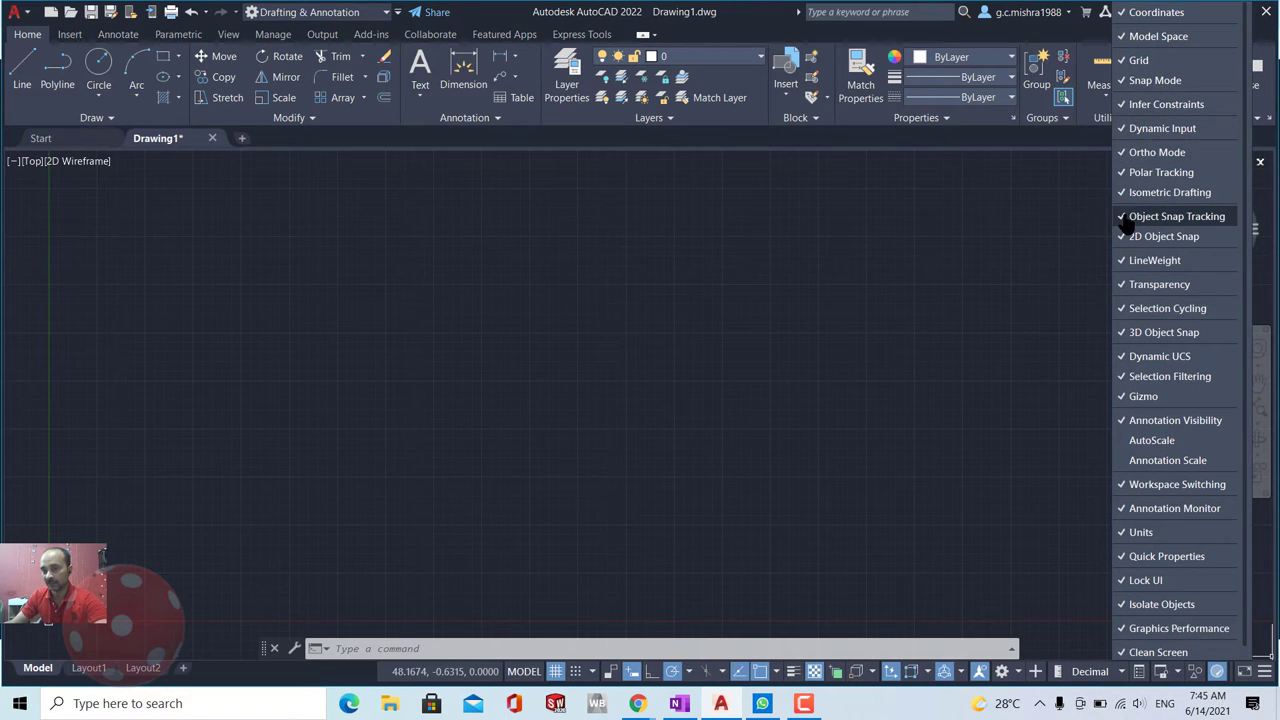
left_click(1121, 442)
left_click(1122, 462)
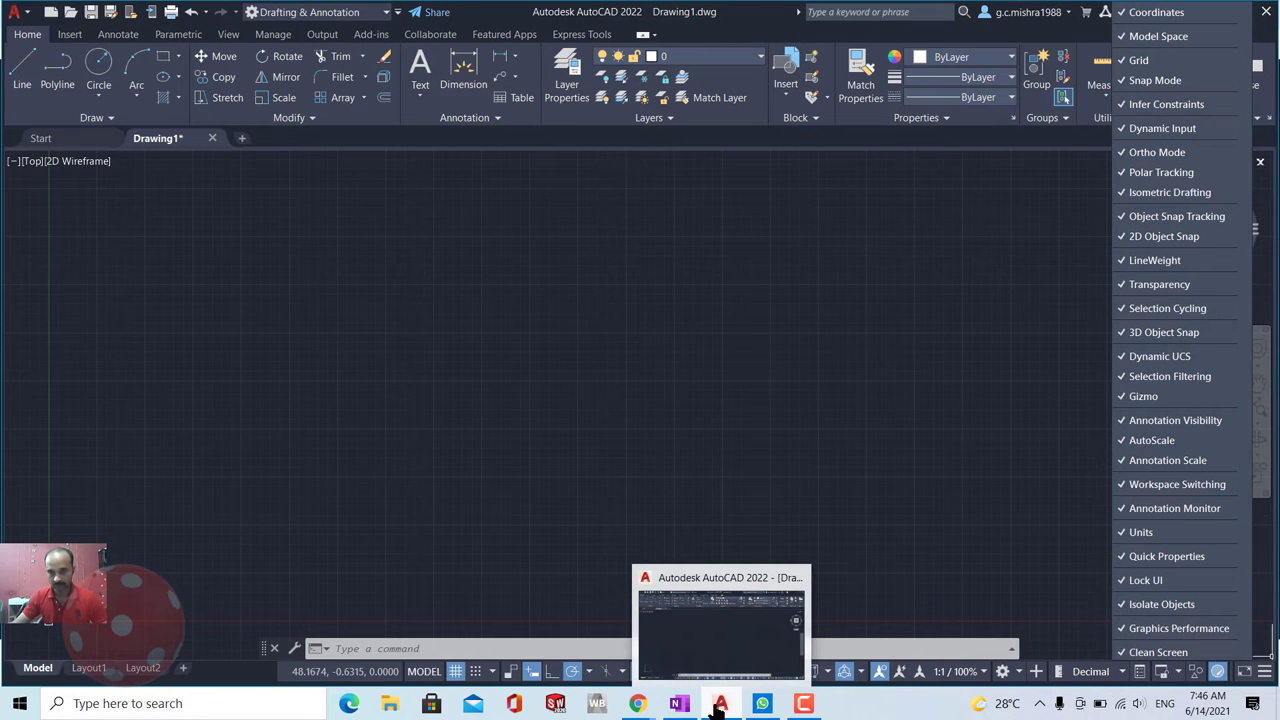
mouse_move(720, 704)
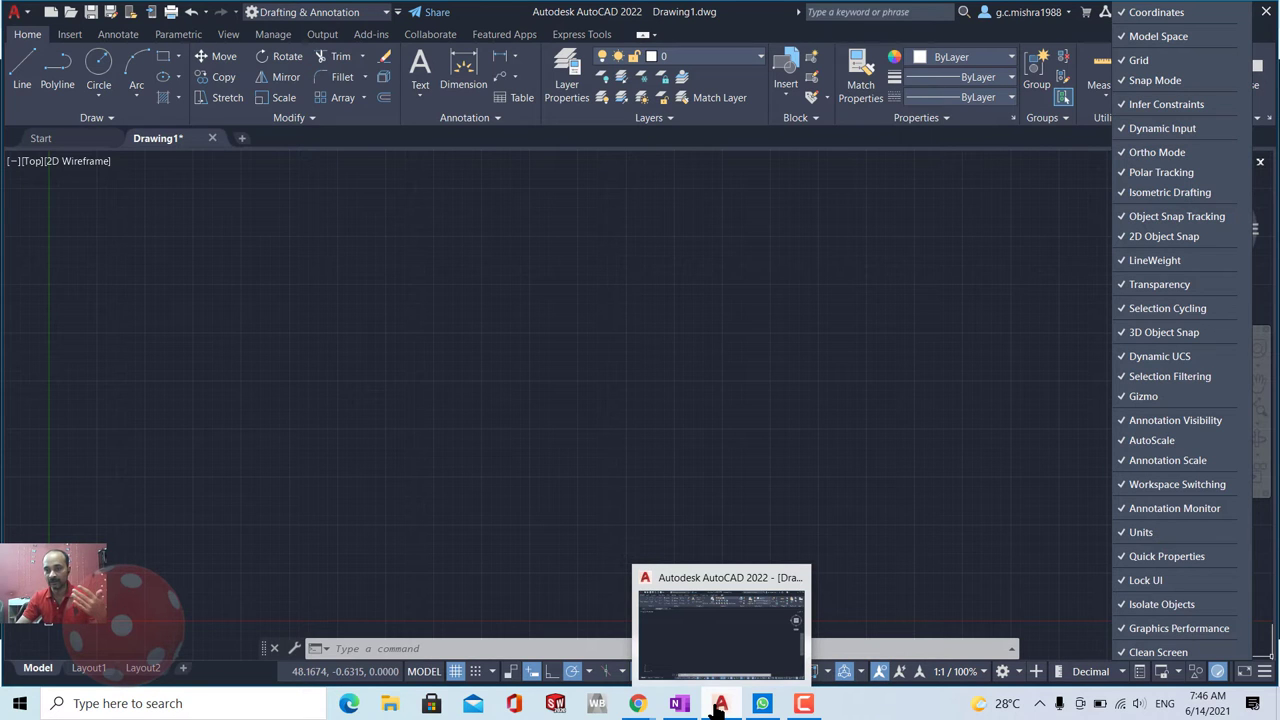
Bring OneNote forward, scroll down and pick the dark blue pen.
left_click(679, 703)
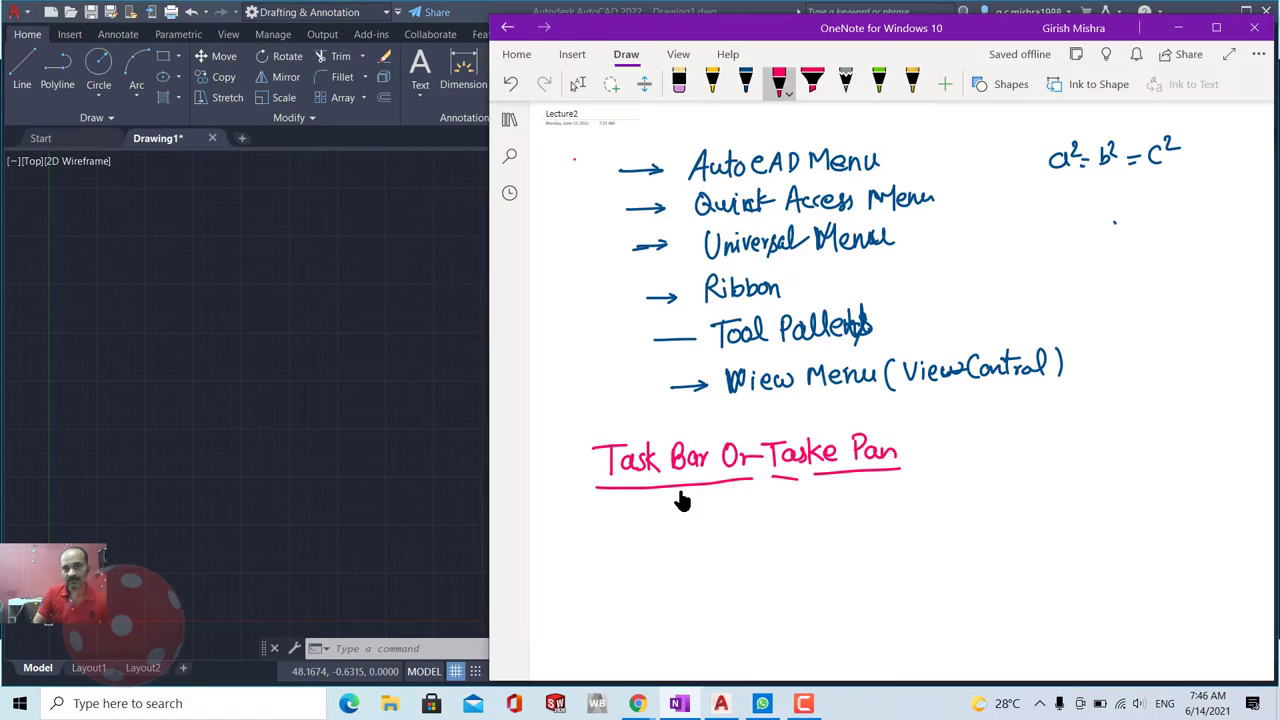
scroll(680, 500, "down", 5)
left_click(745, 84)
Handwrite an underlined '1. Co-ordinati' below the Task Bar heading.
mouse_move(651, 208)
left_mouse_down()
mouse_move(652, 230)
mouse_move(698, 228)
left_mouse_up()
left_click(661, 225)
left_click_drag(712, 216, 711, 216)
left_click_drag(717, 220, 723, 219)
left_click_drag(733, 216, 806, 214)
left_click_drag(808, 190, 818, 214)
left_click_drag(800, 206, 822, 202)
left_click_drag(822, 205, 834, 210)
left_click_drag(644, 245, 840, 232)
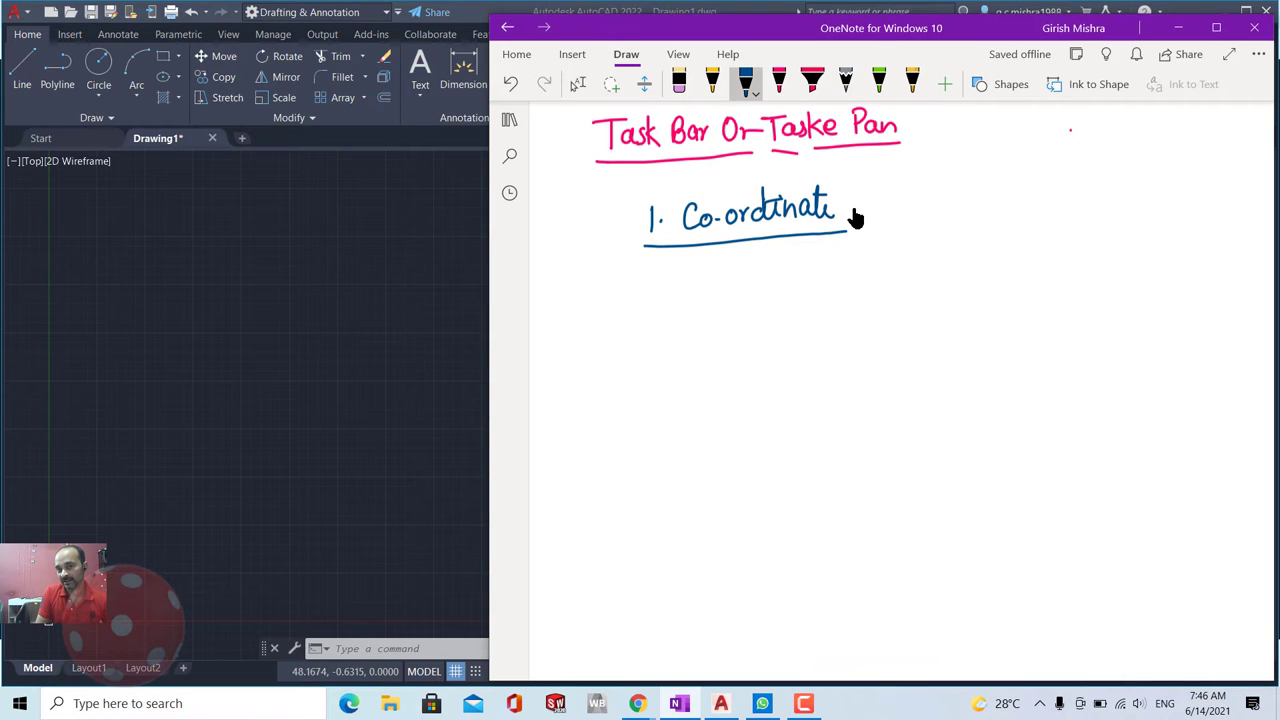
Add an arrow to 'Cartesian (x,y,z)', then start 'We Radia' and 'Pallar Co' beneath it.
left_click_drag(851, 206, 903, 206)
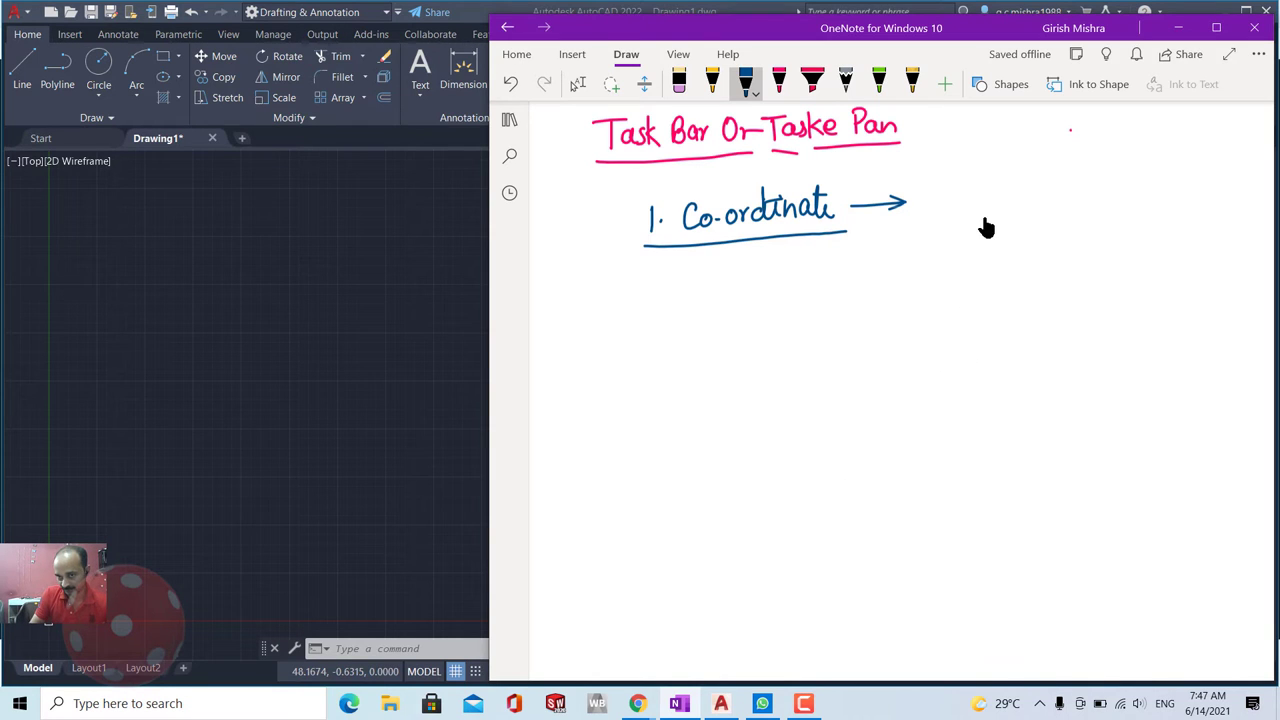
mouse_move(962, 190)
left_mouse_down()
mouse_move(1000, 209)
mouse_move(1115, 210)
mouse_move(1140, 232)
mouse_move(1179, 208)
left_mouse_up()
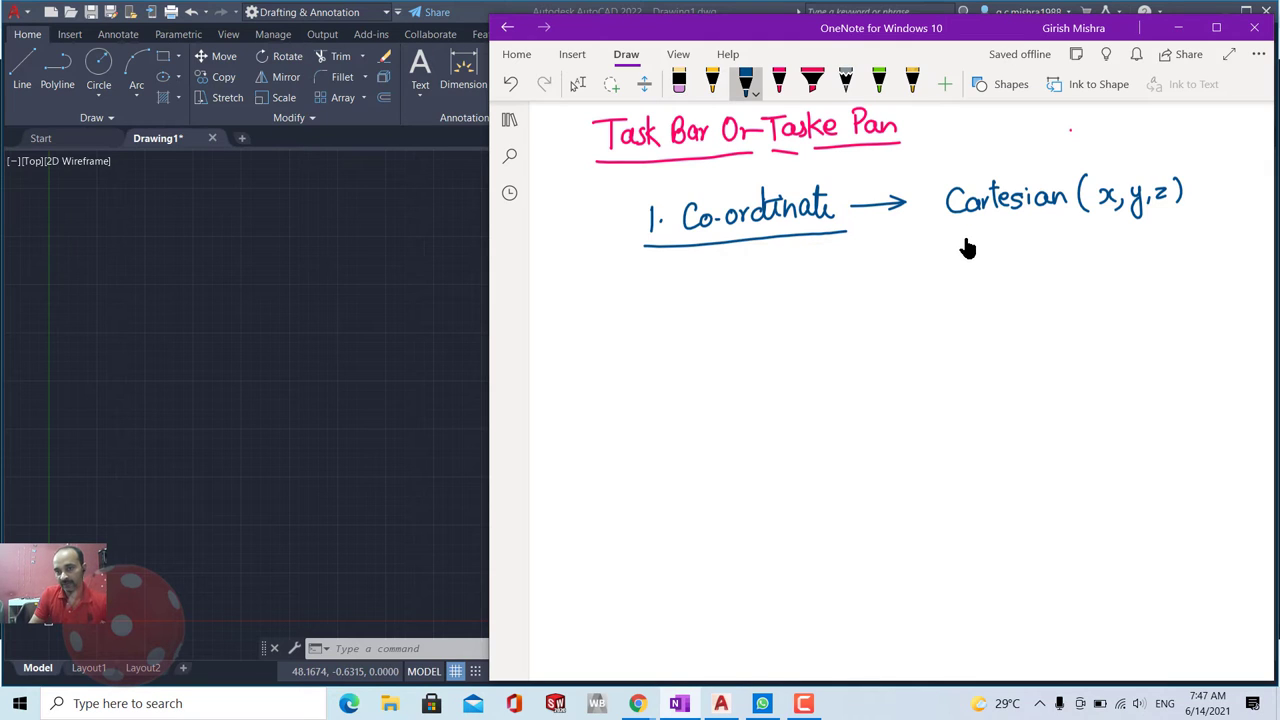
left_click_drag(955, 232, 973, 232)
mouse_move(977, 243)
left_mouse_down()
mouse_move(1018, 256)
mouse_move(1040, 234)
mouse_move(1053, 255)
mouse_move(1059, 246)
left_mouse_up()
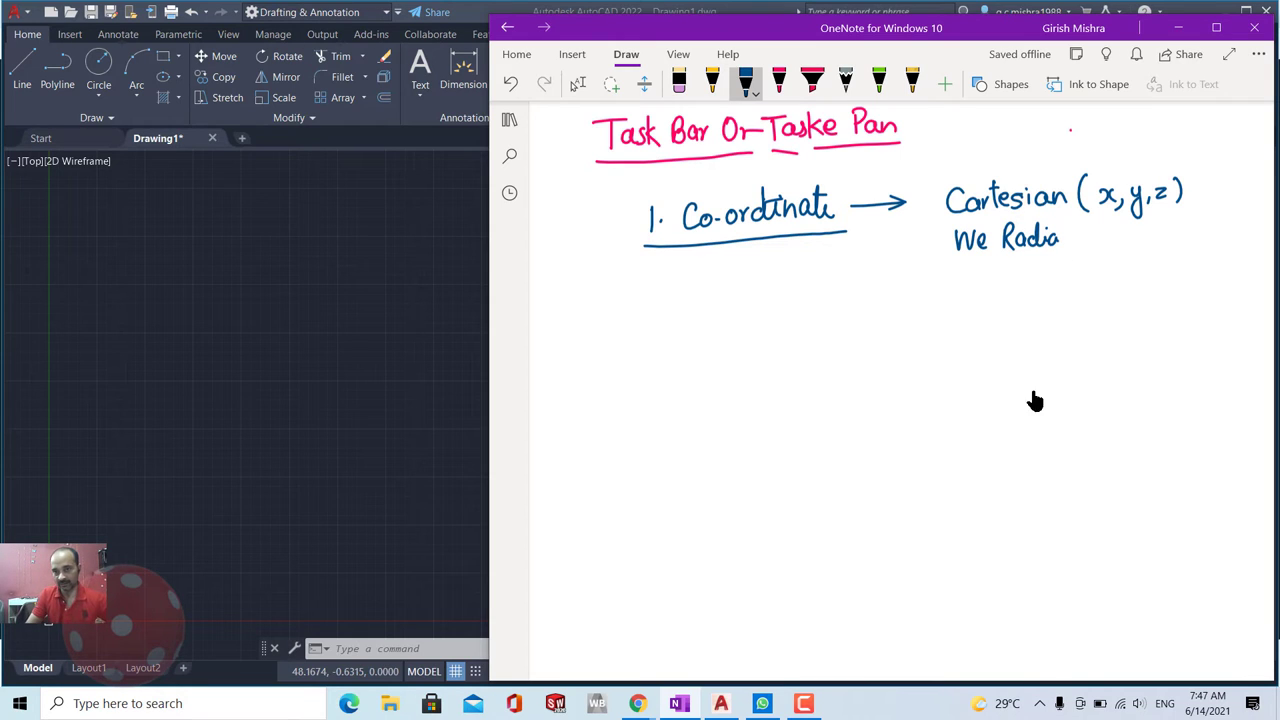
mouse_move(978, 262)
left_mouse_down()
mouse_move(977, 285)
mouse_move(1060, 270)
mouse_move(1086, 282)
left_mouse_up()
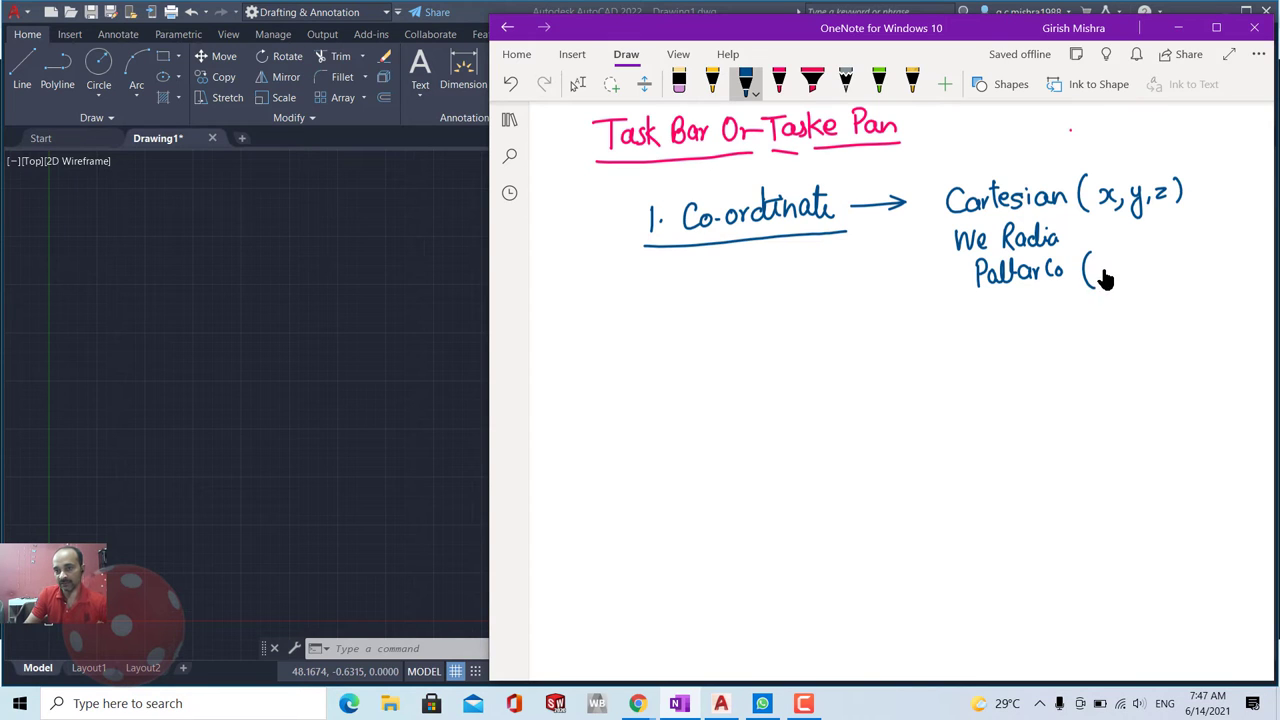
Complete the polar entry as (r, θ1, θ) and write 'Cylindrical (r, θ, h)' below it.
mouse_move(1102, 264)
left_mouse_down()
mouse_move(1112, 285)
mouse_move(1127, 261)
mouse_move(1141, 284)
left_mouse_up()
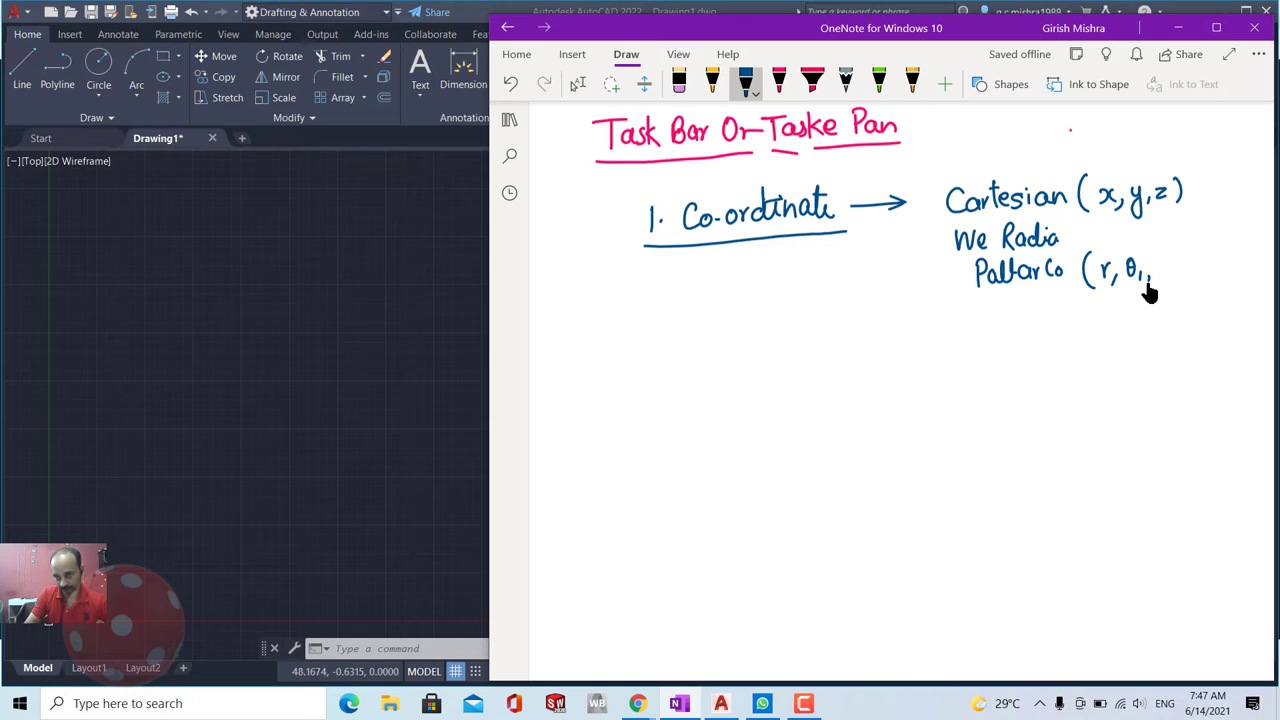
left_click_drag(1156, 268, 1186, 280)
left_click_drag(986, 316, 990, 346)
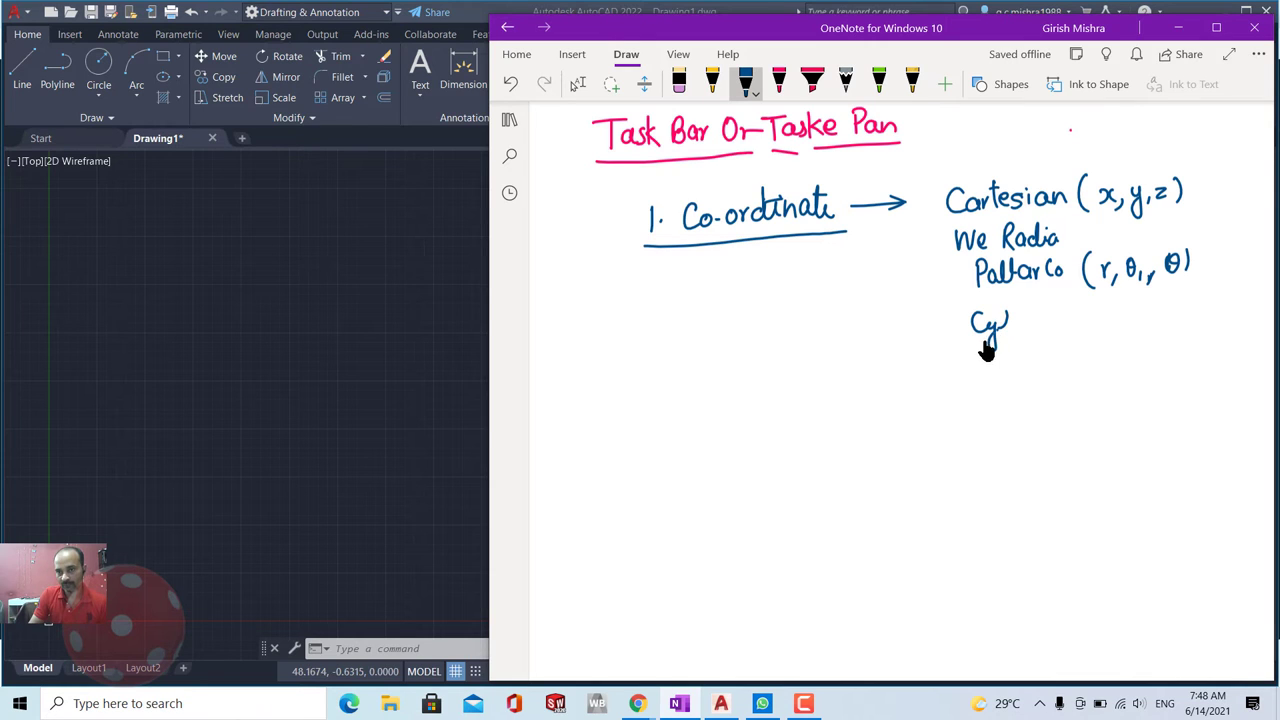
left_click_drag(1004, 332, 1045, 325)
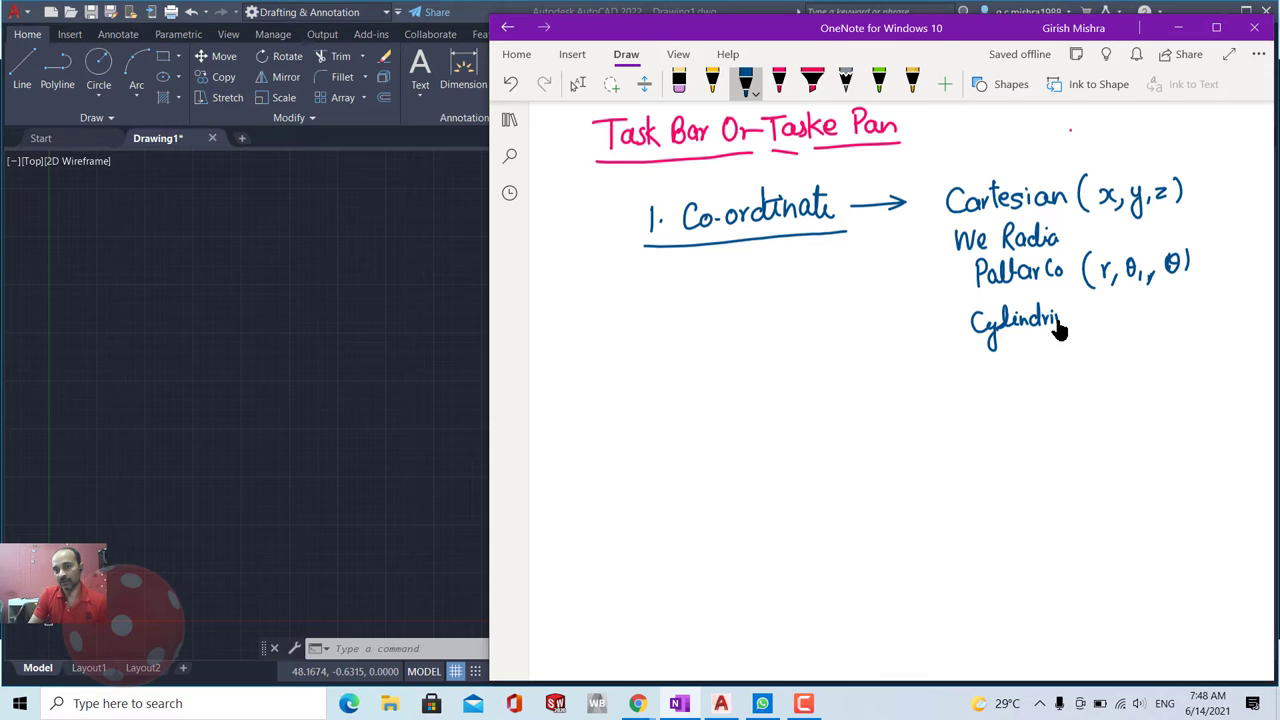
left_click_drag(1058, 324, 1097, 341)
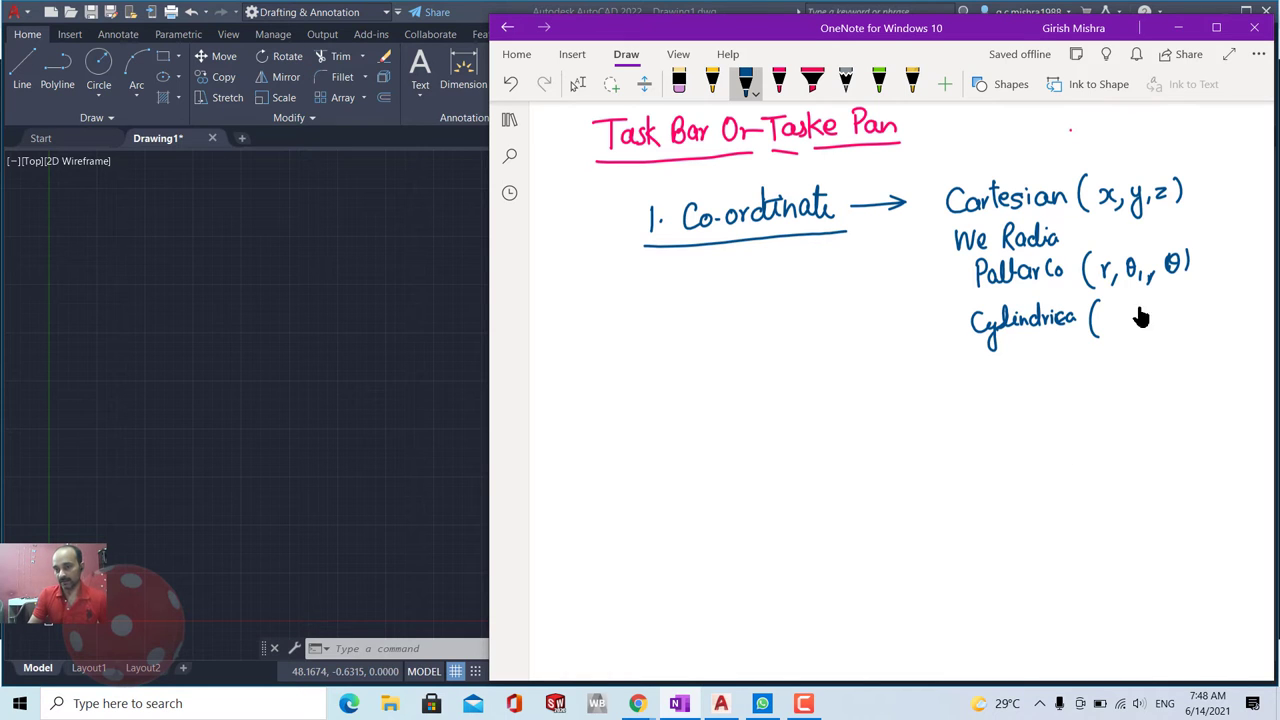
left_click_drag(1108, 326, 1184, 326)
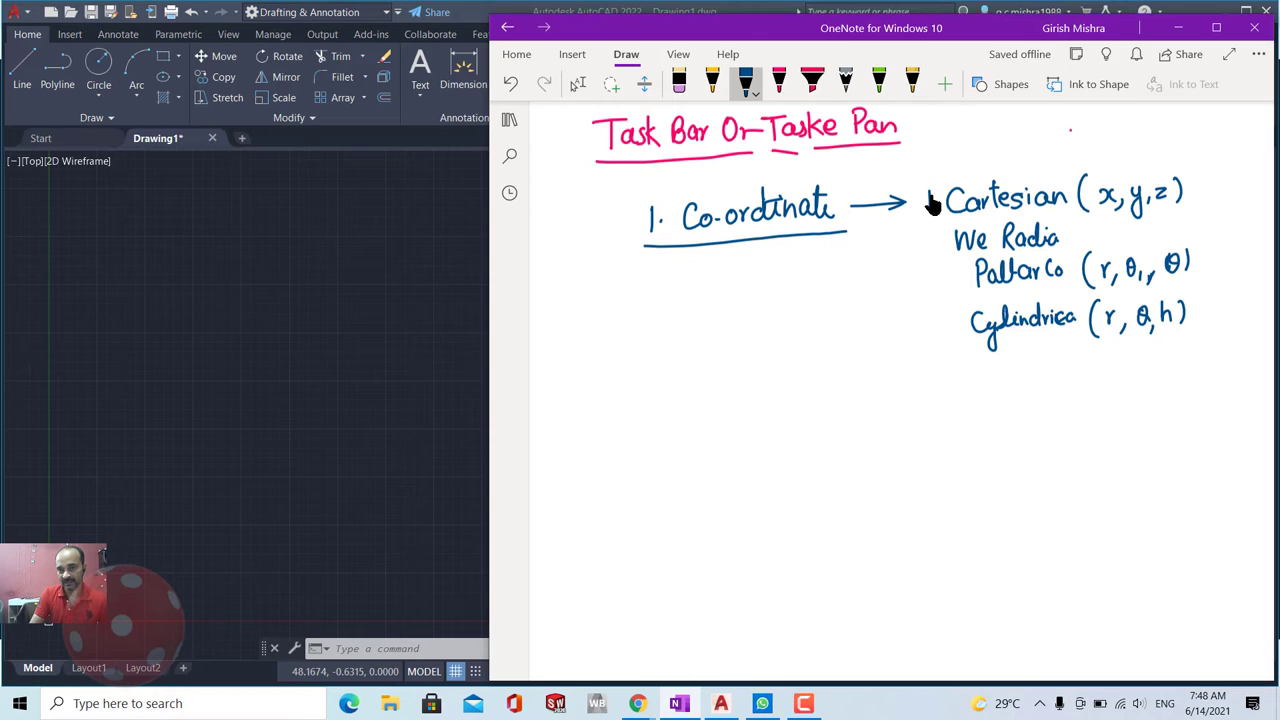
Number the Cartesian, polar and cylindrical entries with circled 1, 2 and 3, then select pink ink.
mouse_move(929, 194)
left_mouse_down()
mouse_move(929, 214)
mouse_move(933, 188)
left_mouse_up()
left_click_drag(933, 266, 945, 282)
left_click_drag(942, 256, 938, 257)
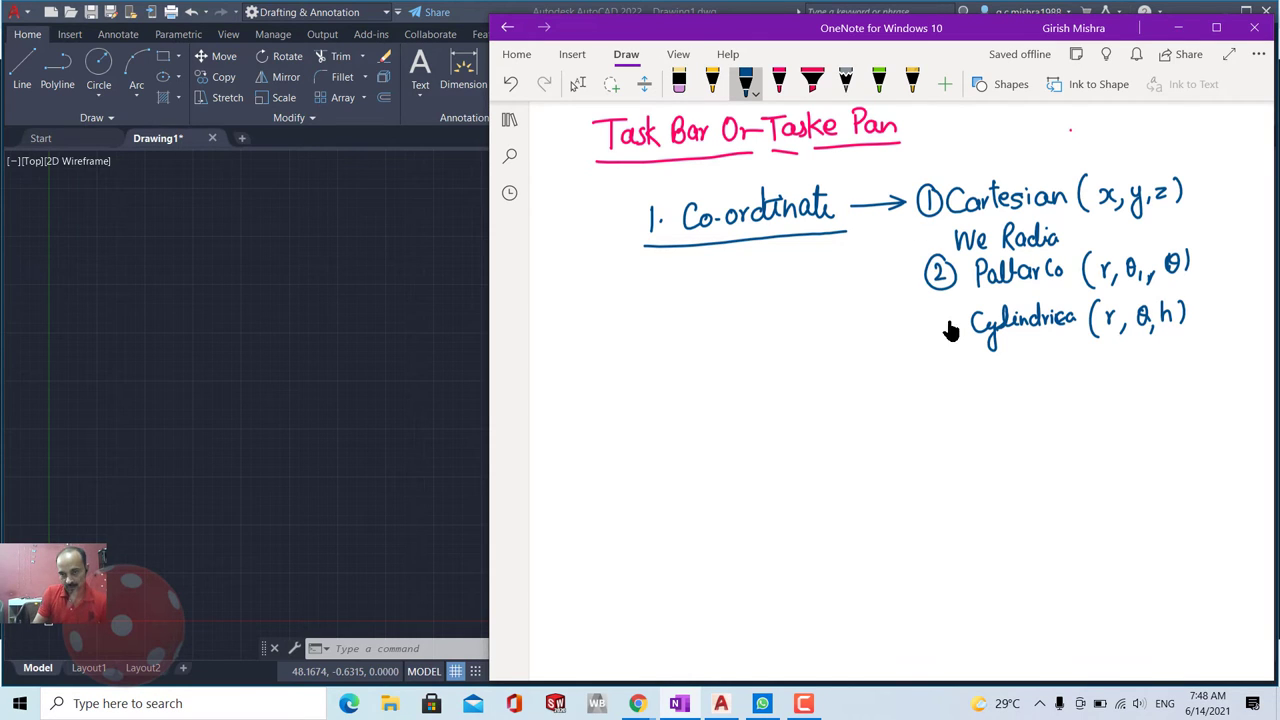
mouse_move(946, 318)
left_mouse_down()
mouse_move(947, 339)
mouse_move(950, 313)
left_mouse_up()
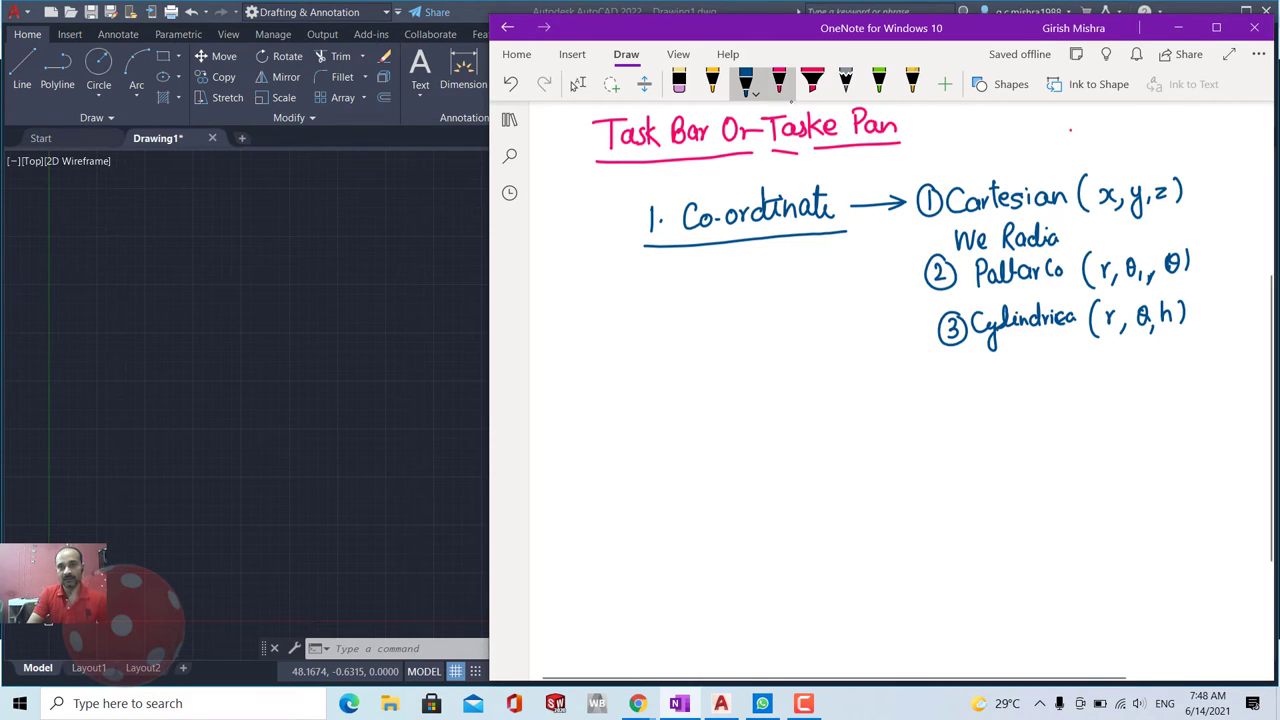
left_click(779, 85)
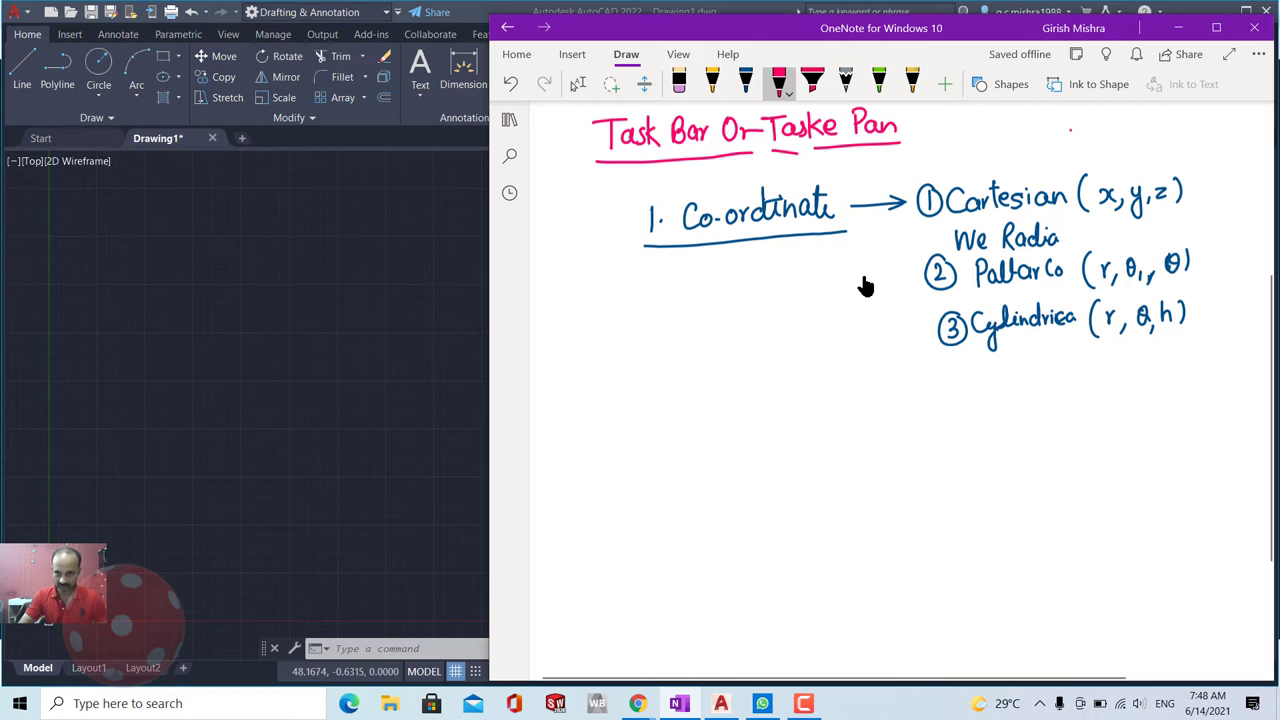
Draw a pink curved arrow pointing up to the circled 1 beside Cartesian.
mouse_move(870, 278)
left_mouse_down()
mouse_move(915, 218)
mouse_move(914, 233)
left_mouse_up()
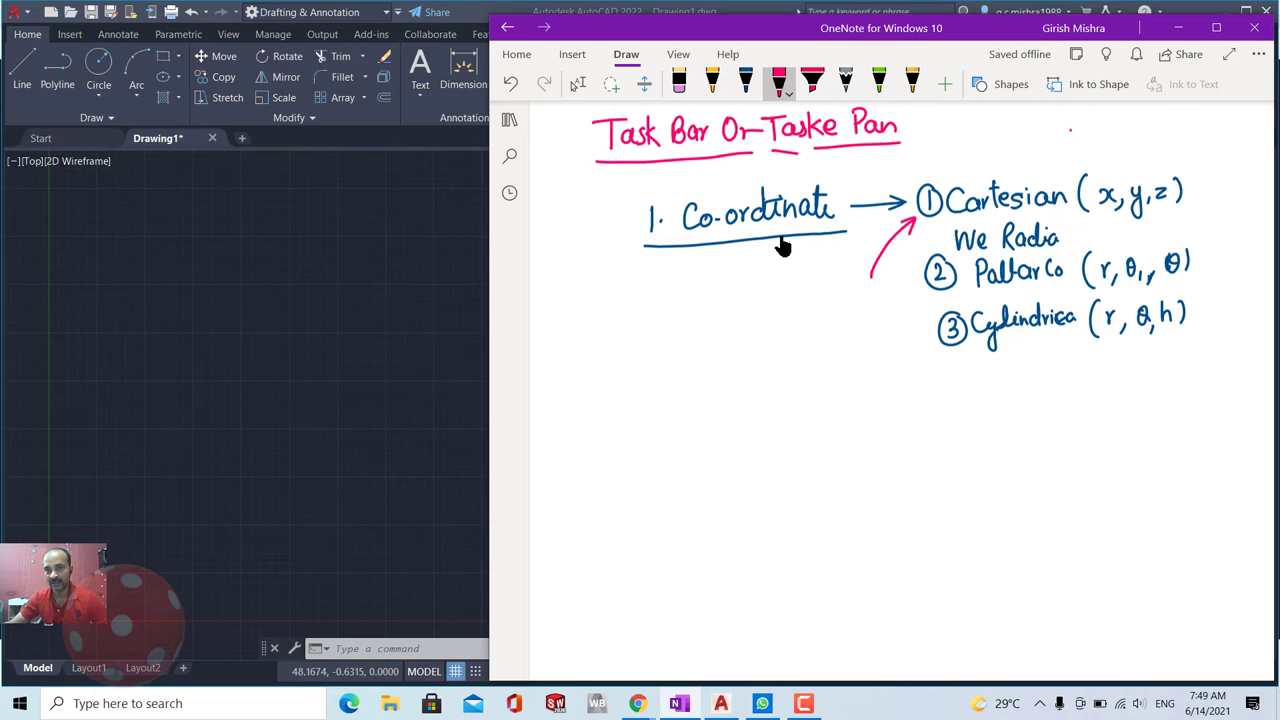
Minimize OneNote to show the AutoCAD drawing, and cancel the pending window selection with Esc.
left_click(1176, 29)
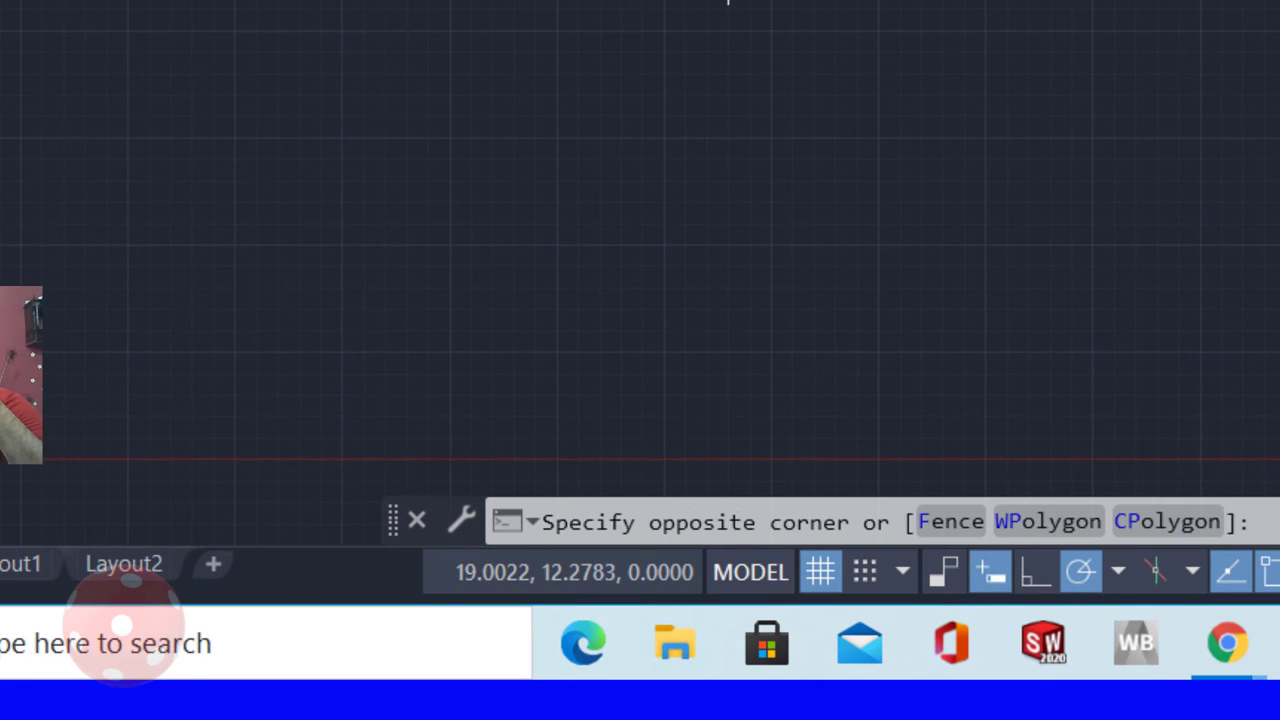
key("Escape")
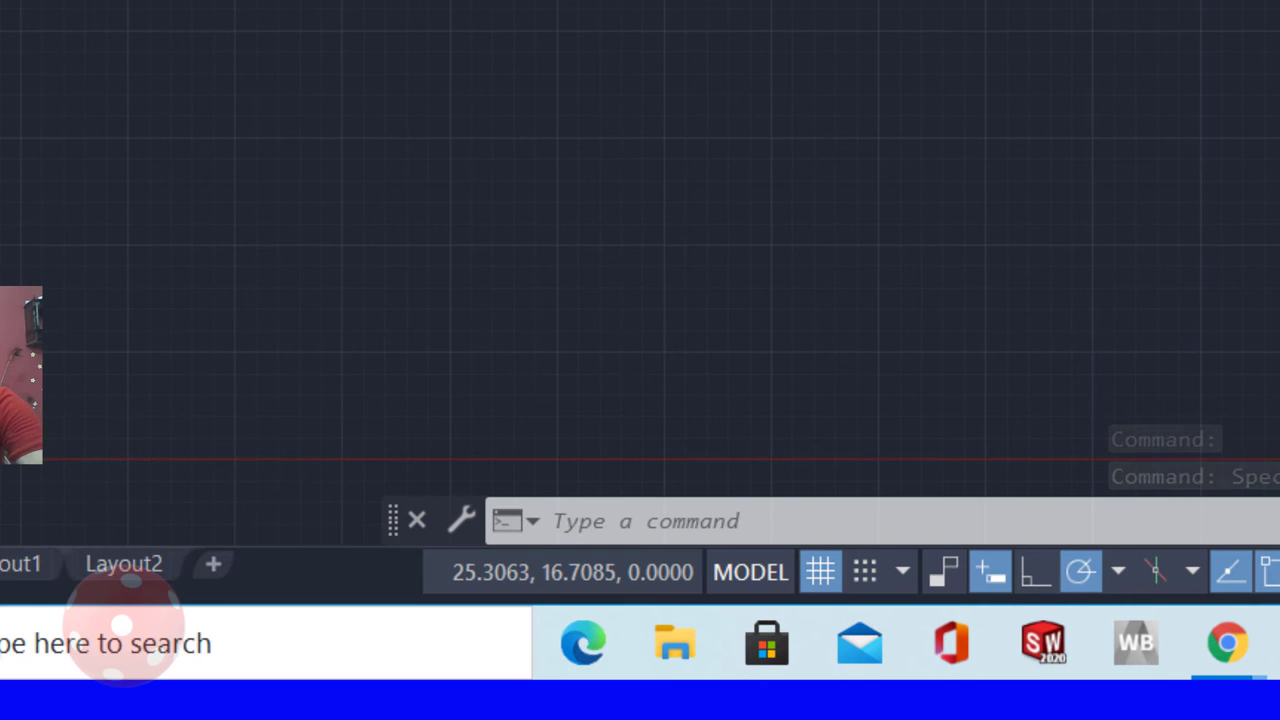
Start the LINE command with the L alias so it prompts for a first point.
type("l")
key("Return")
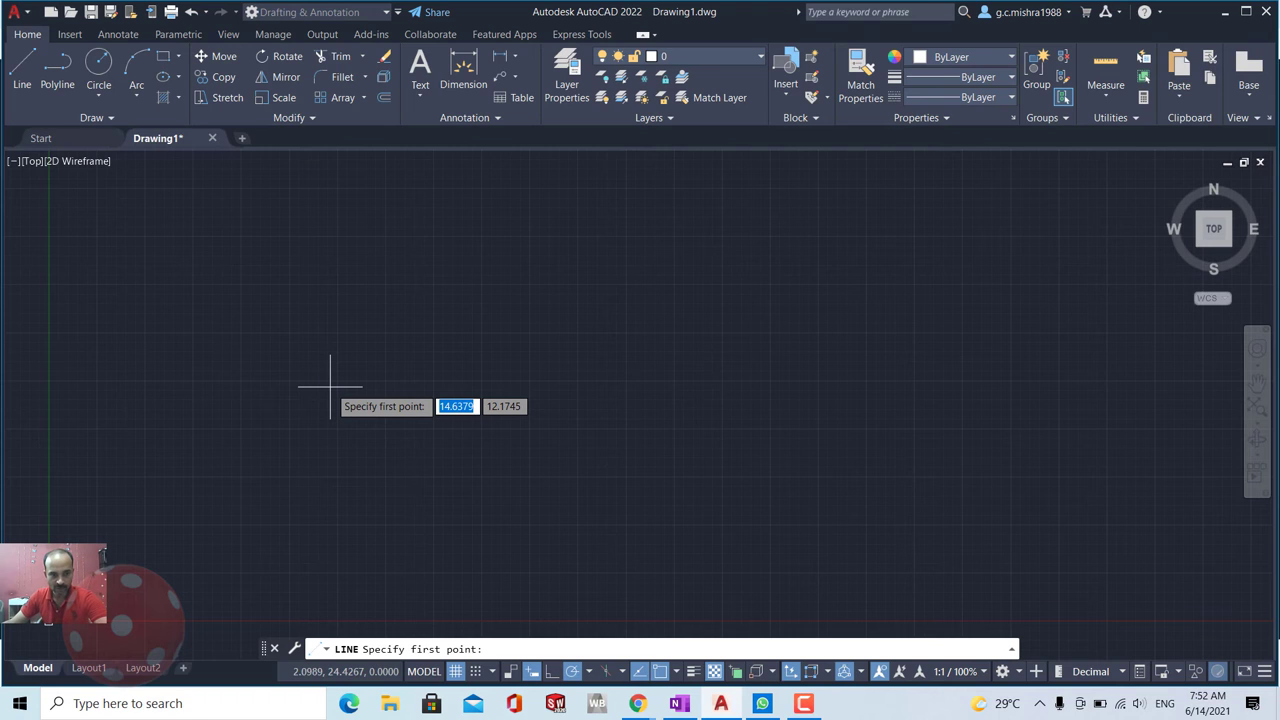
Cancel the running LINE command with Esc, returning to an idle prompt.
key("Escape")
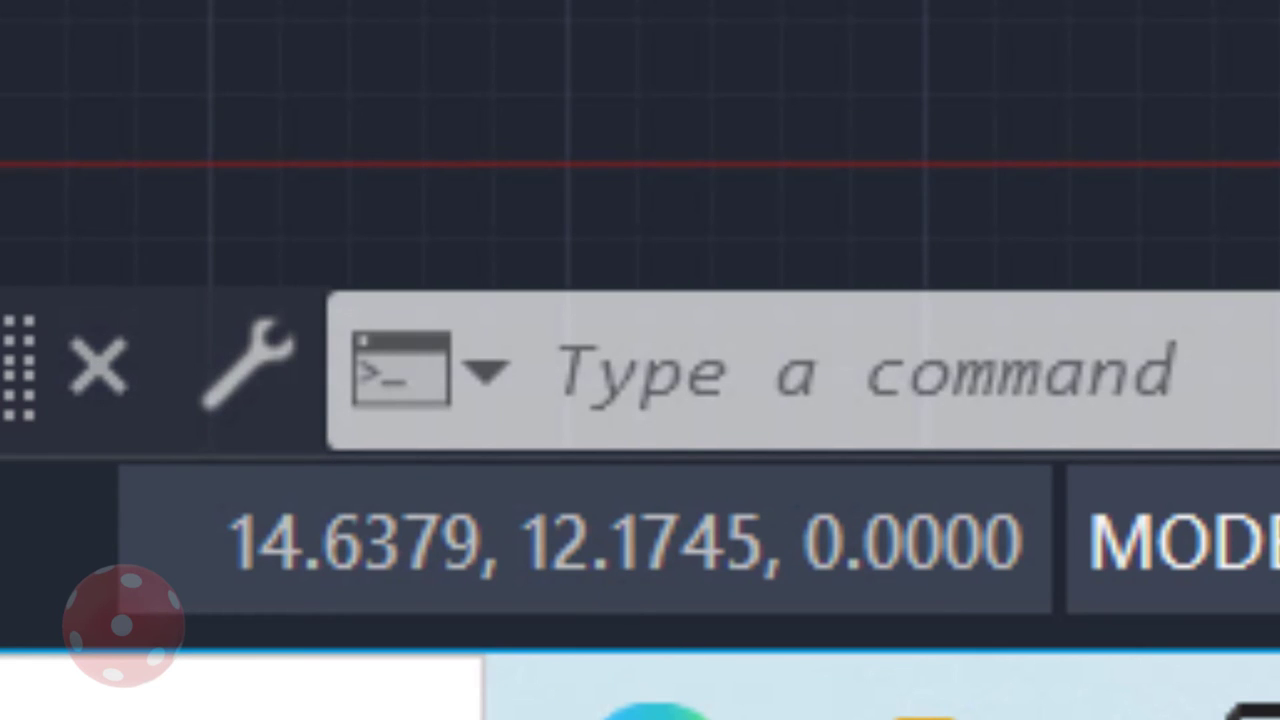
Start LINE again, pick a first point, cancel with Esc, then bring OneNote back to the front.
type("l")
key("Return")
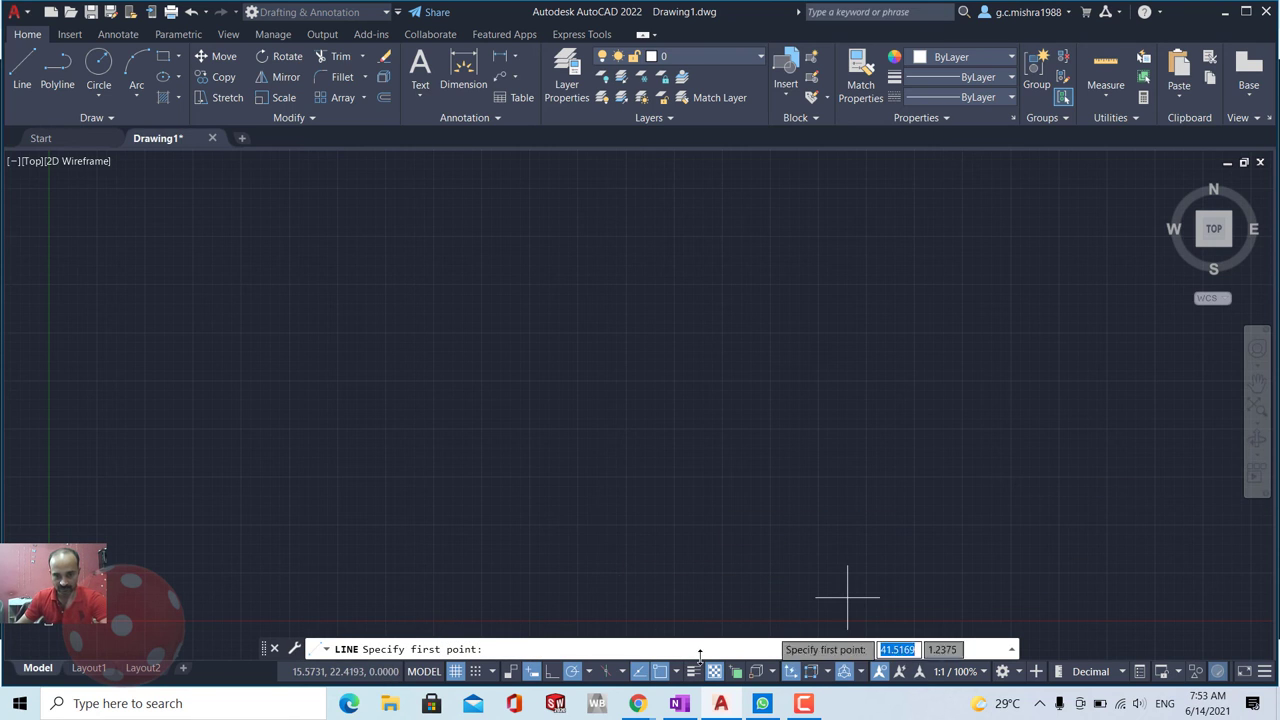
left_click(931, 584)
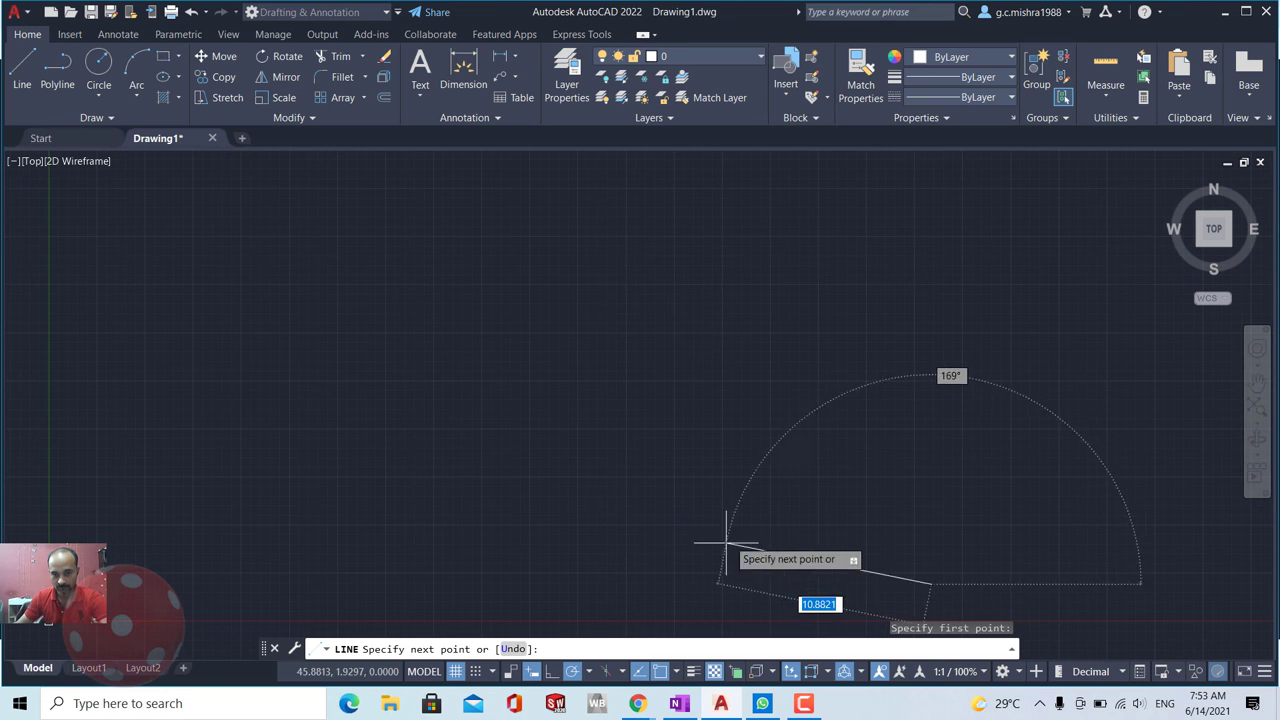
key("Escape")
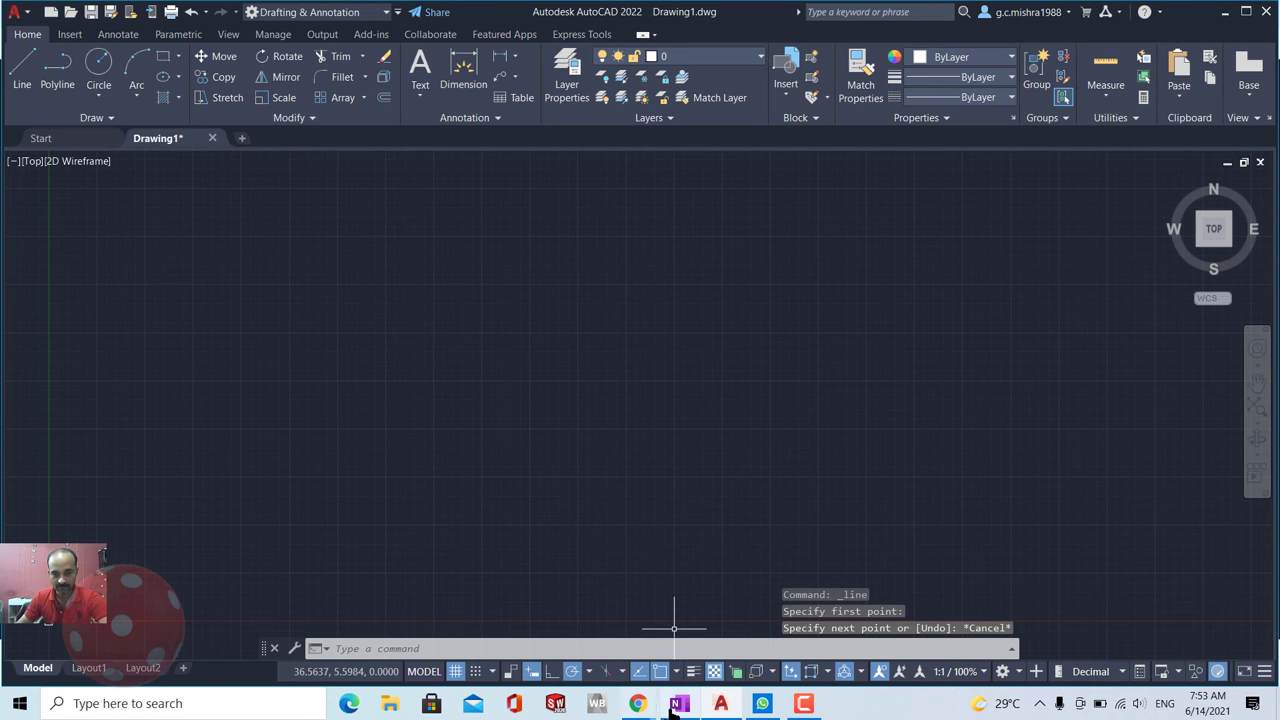
left_click(679, 703)
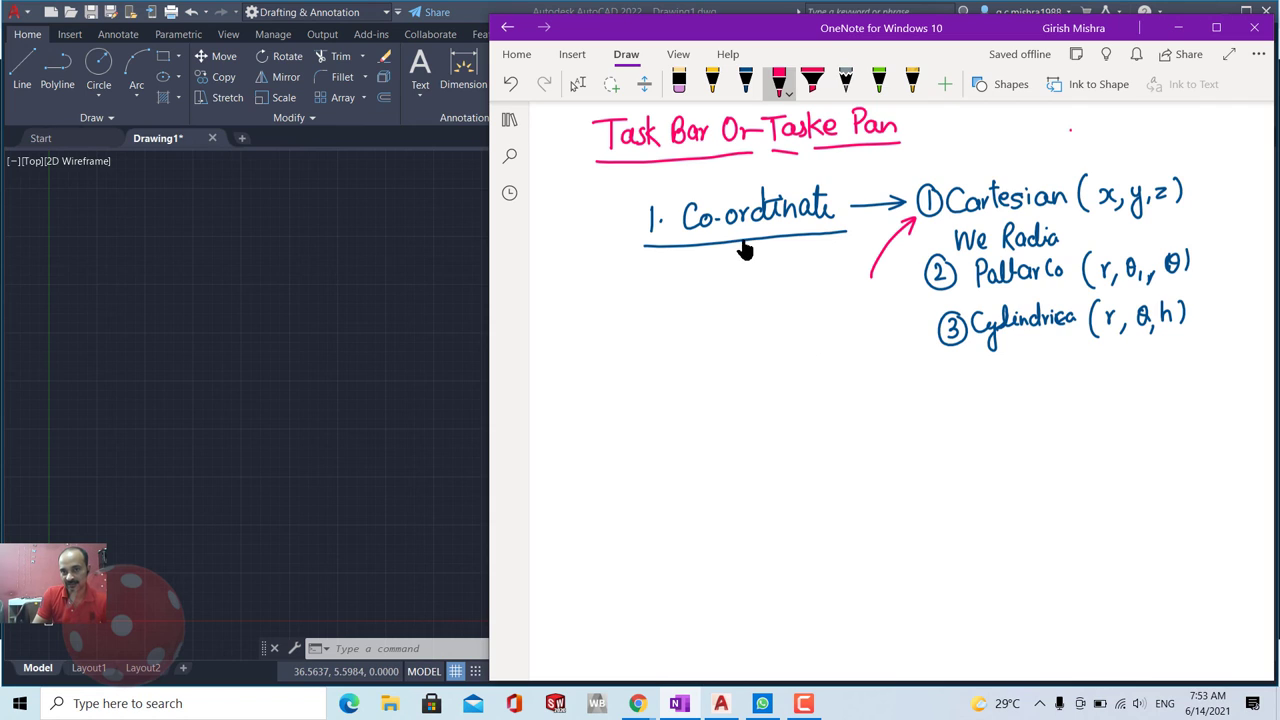
Under the coordinate heading, add a pink arrow and the example (15.300, 16.200, 20.200), then return to AutoCAD.
mouse_move(744, 250)
left_mouse_down()
mouse_move(743, 281)
mouse_move(750, 263)
left_mouse_up()
left_click_drag(684, 308, 677, 366)
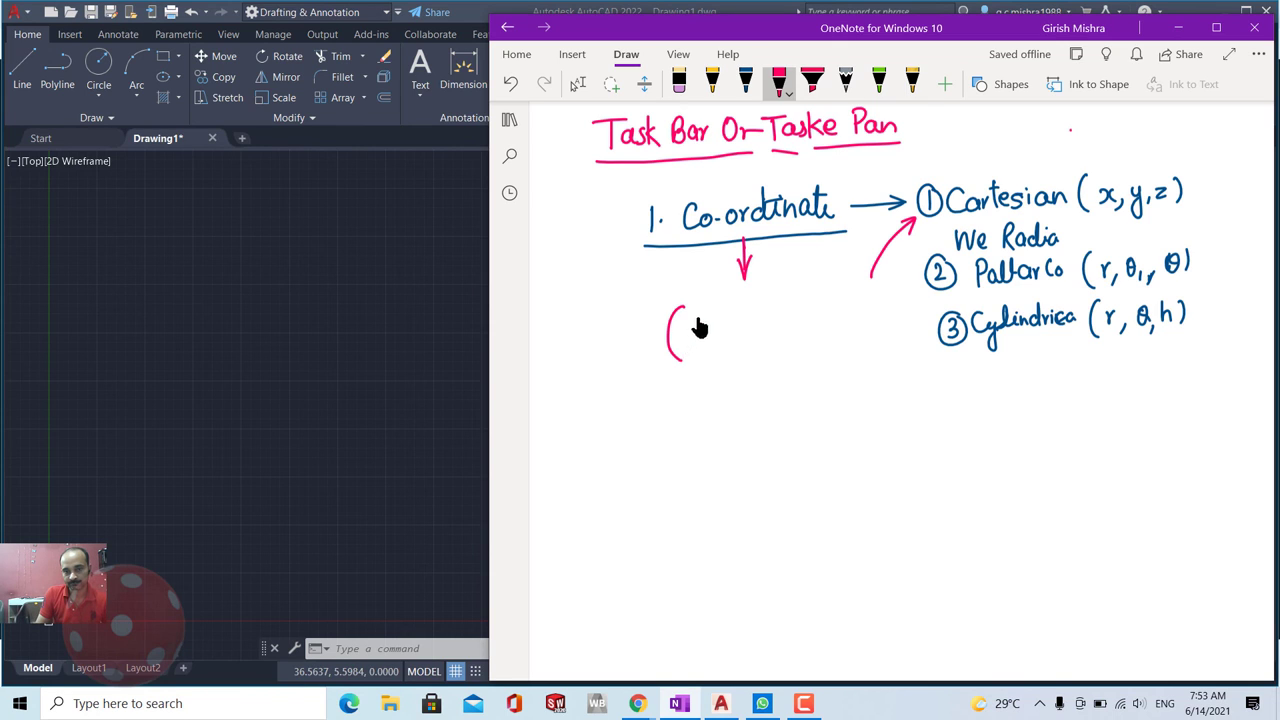
left_click_drag(691, 322, 691, 345)
left_click_drag(697, 322, 703, 333)
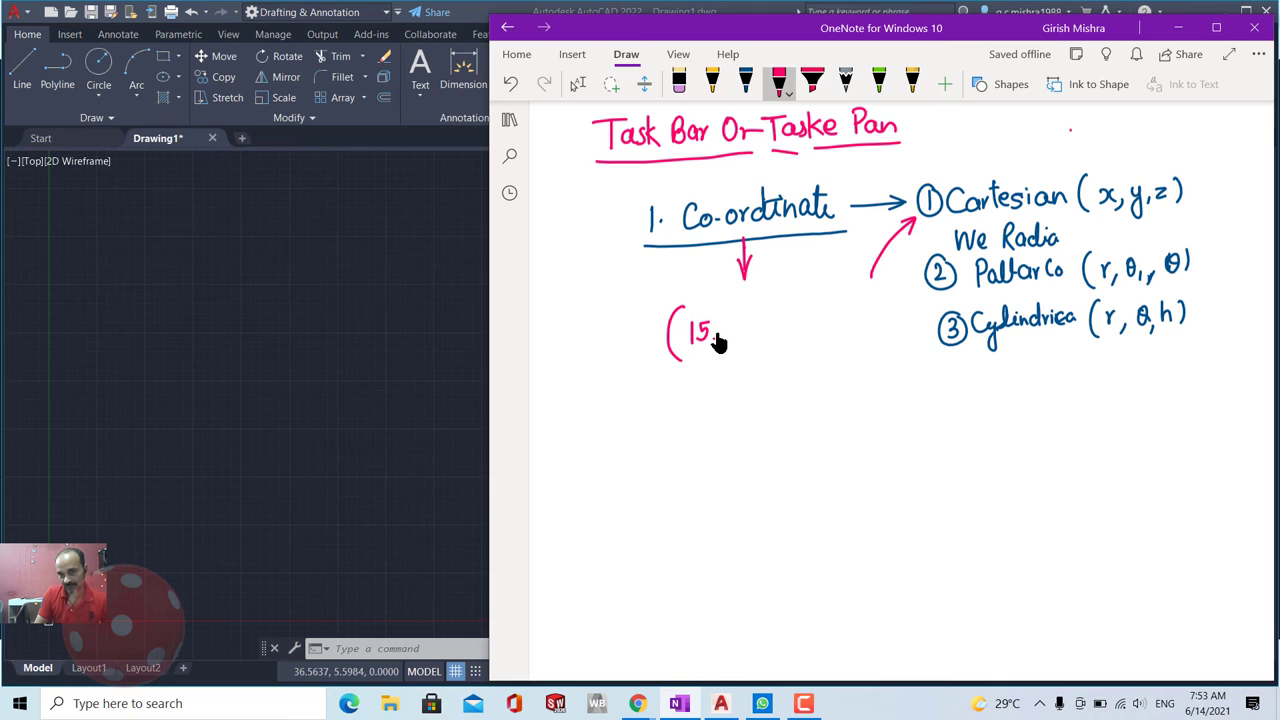
mouse_move(728, 338)
left_mouse_down()
mouse_move(756, 325)
mouse_move(762, 344)
mouse_move(777, 343)
mouse_move(828, 322)
mouse_move(837, 337)
left_mouse_up()
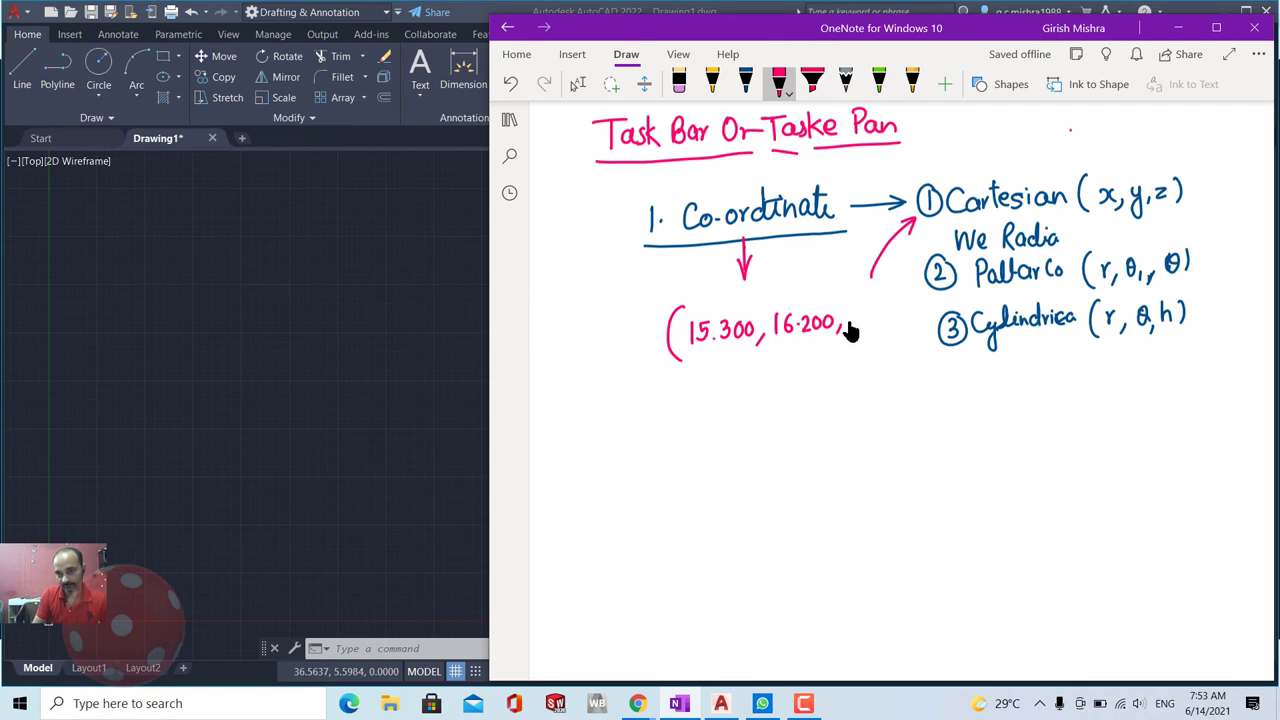
mouse_move(845, 333)
left_mouse_down()
mouse_move(897, 325)
mouse_move(897, 344)
left_mouse_up()
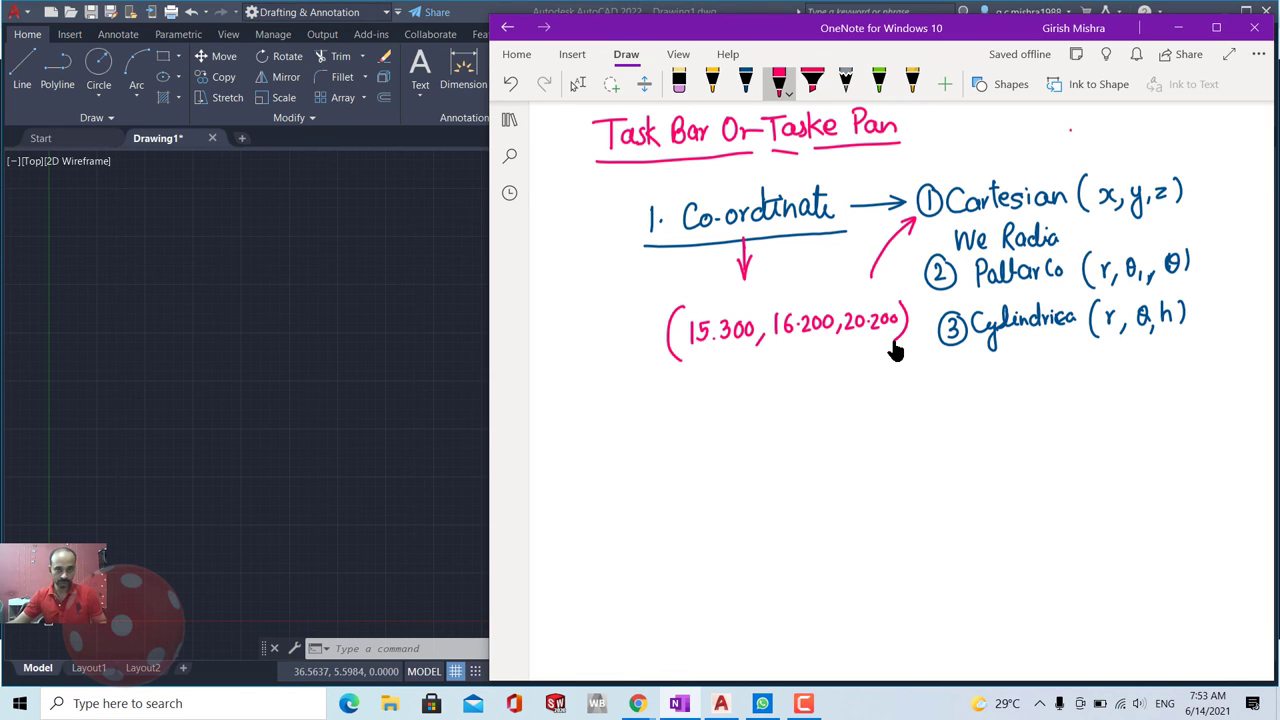
left_click_drag(905, 338, 1045, 143)
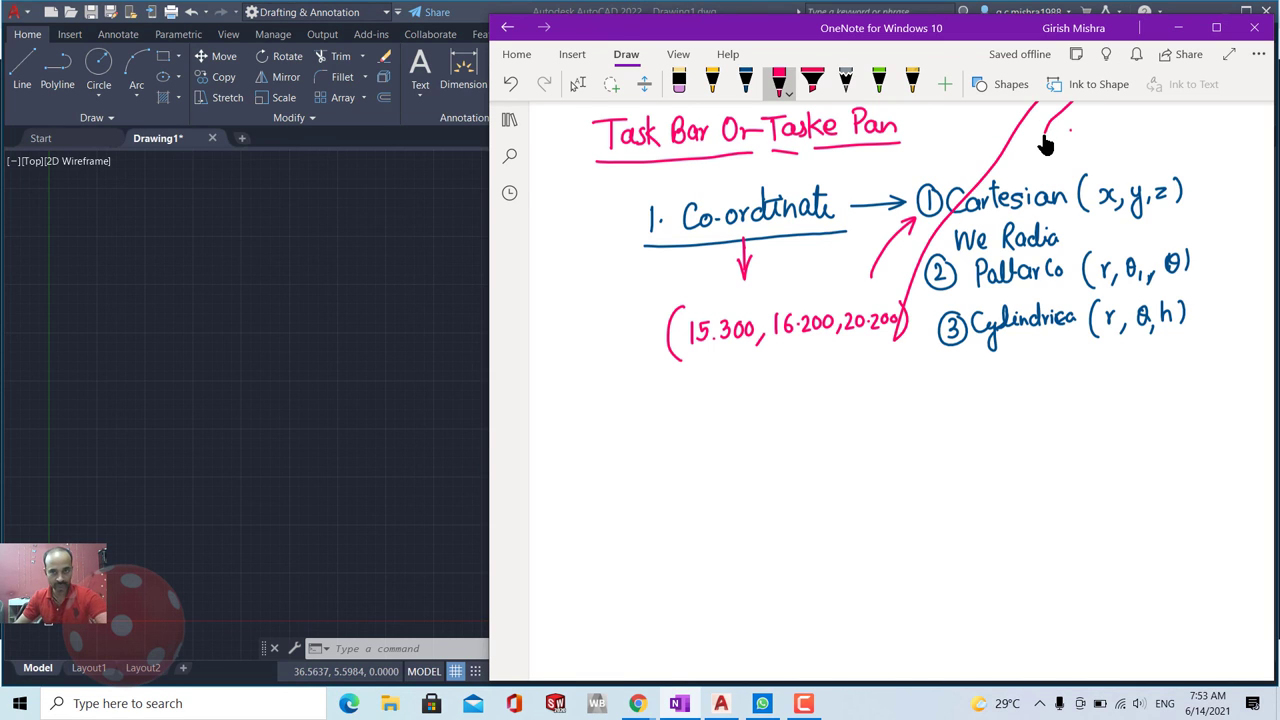
left_click(306, 588)
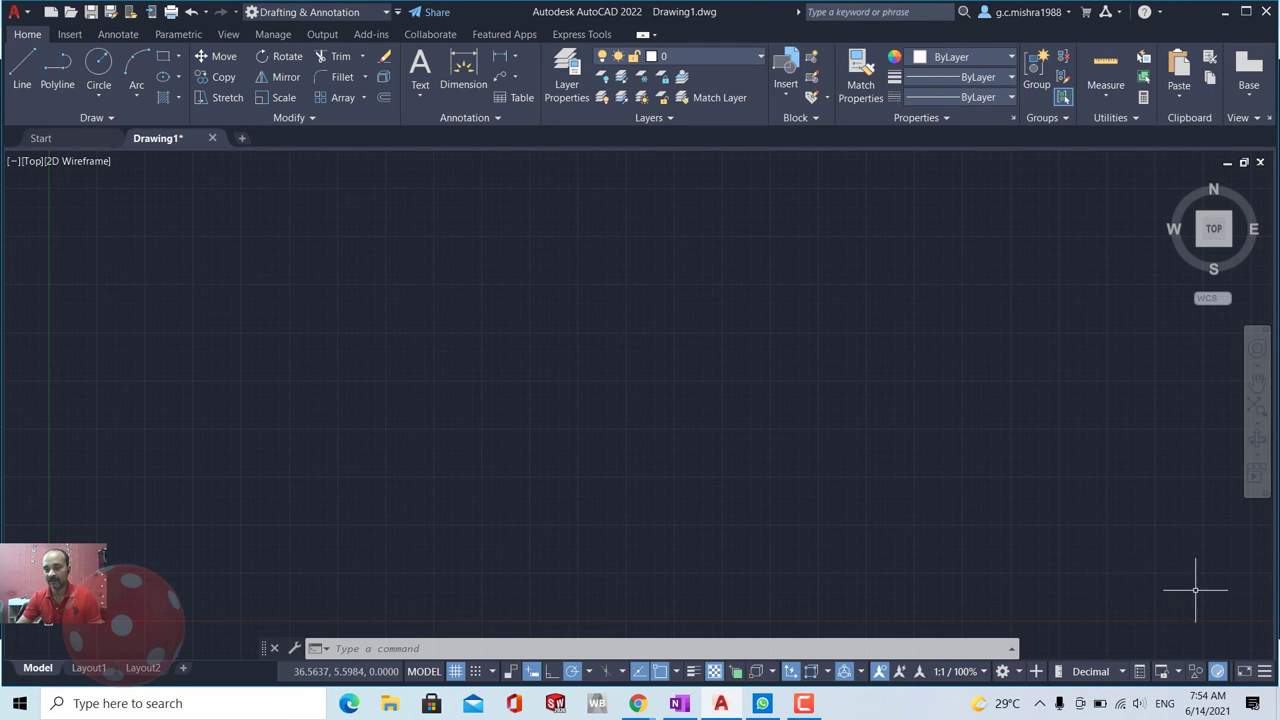
Open the status bar Customization menu and turn the coordinate readout off.
left_click(1263, 679)
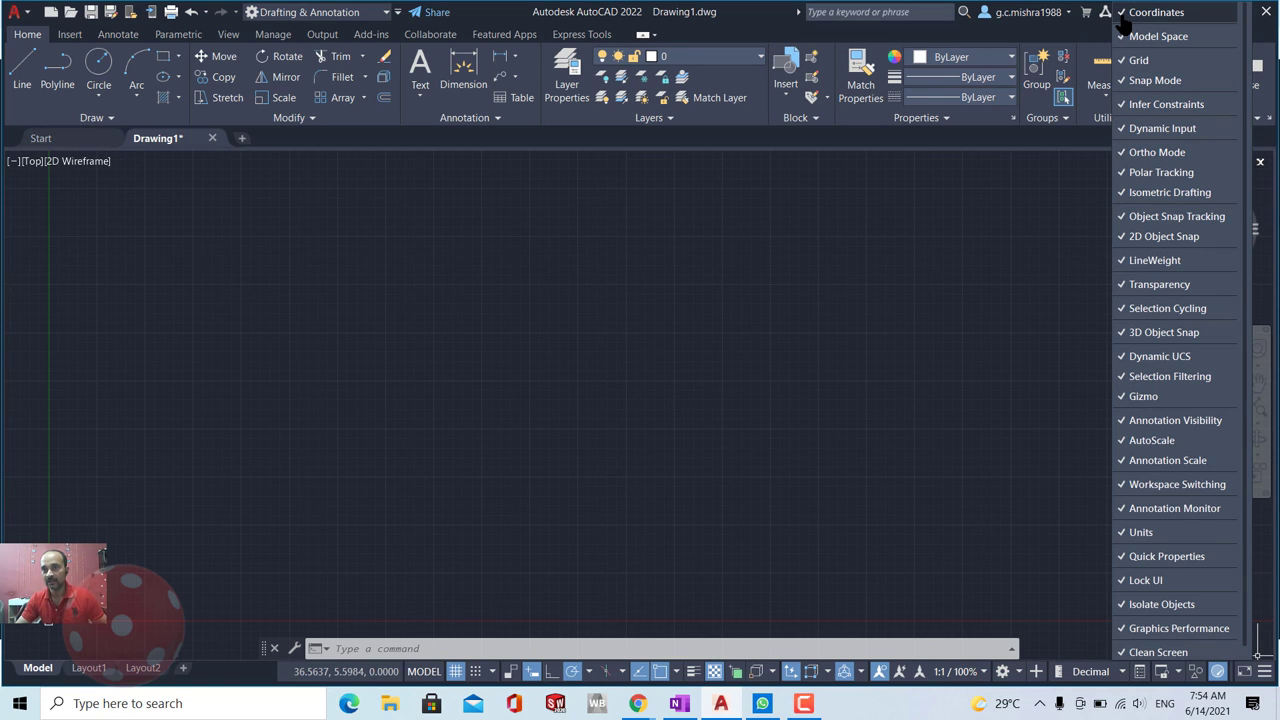
left_click(1123, 20)
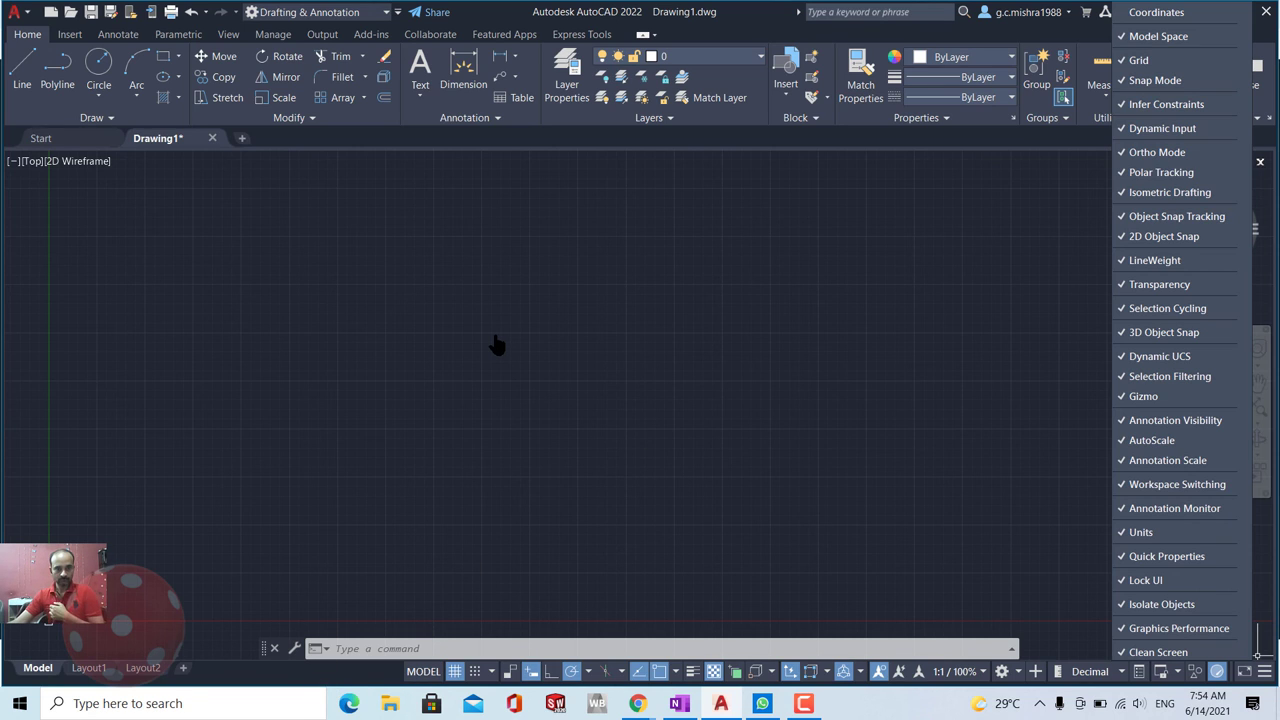
left_click(790, 397)
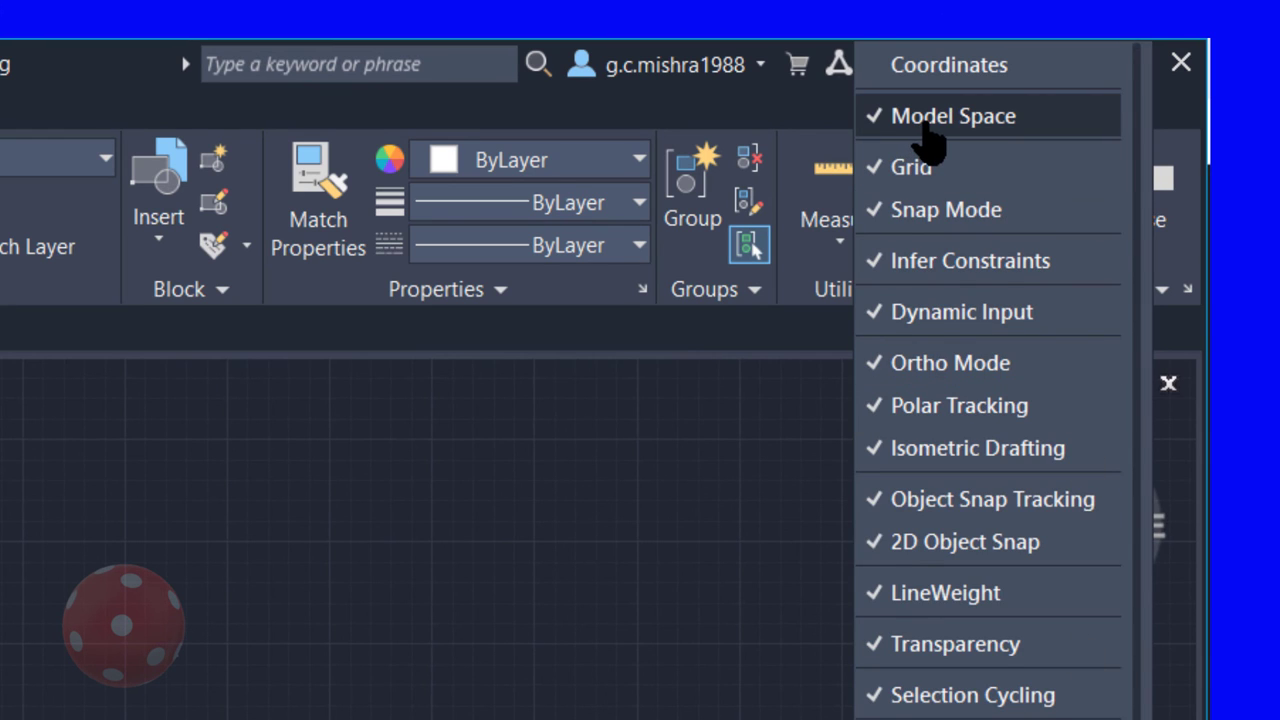
Mark the screen with red freehand strokes, then switch to OneNote with Alt+Tab.
left_click_drag(536, 476, 810, 152)
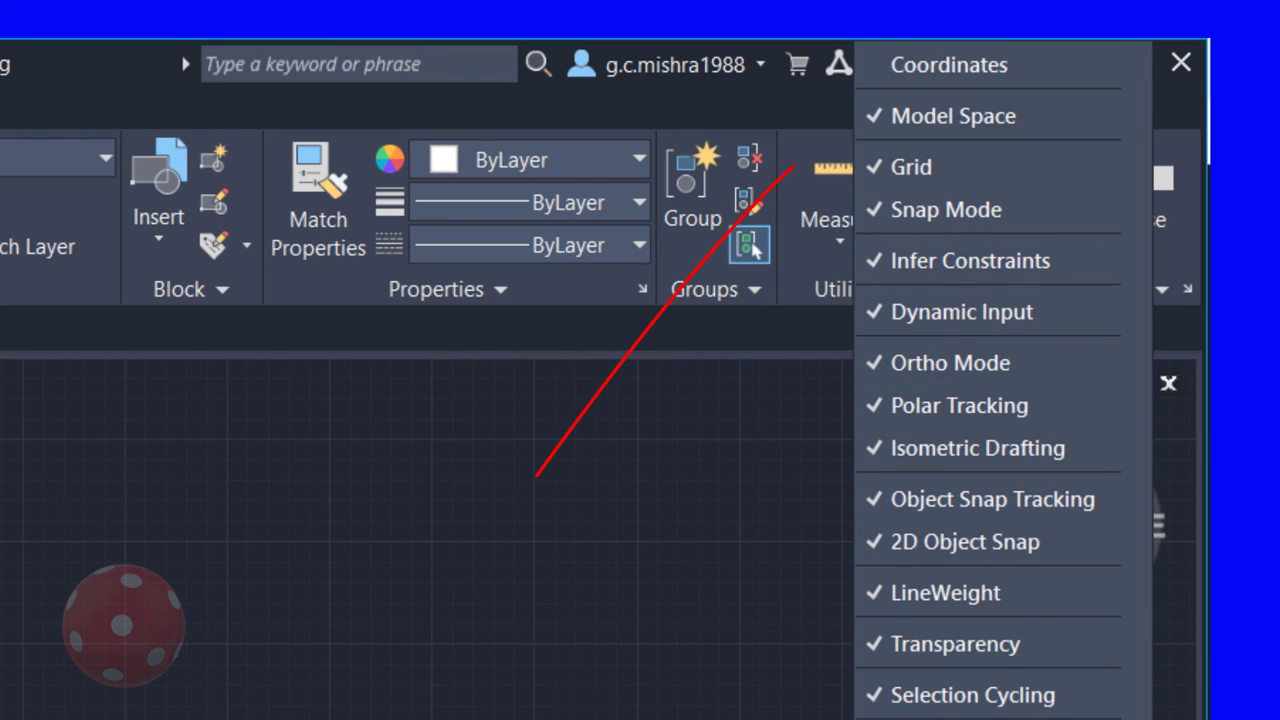
left_click_drag(665, 205, 822, 262)
key("alt+Tab")
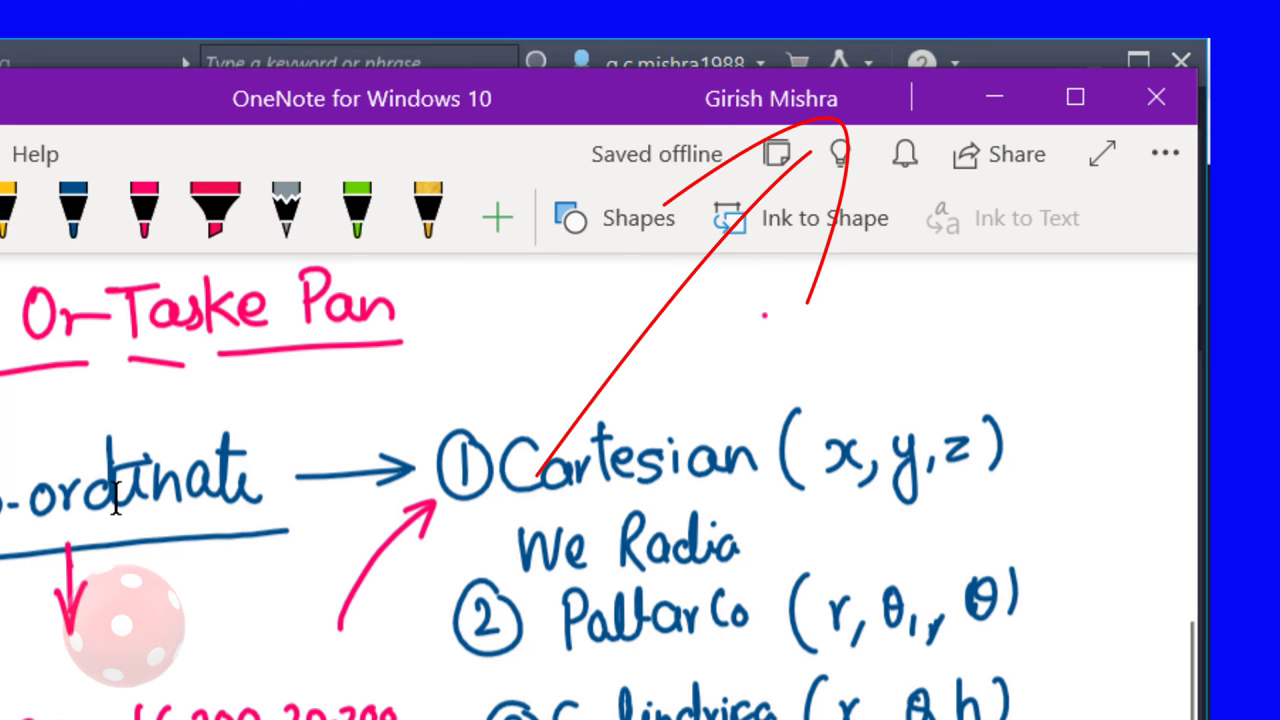
With the pink pen, write and underline 'Model' after 2., then minimize OneNote.
left_click(143, 212)
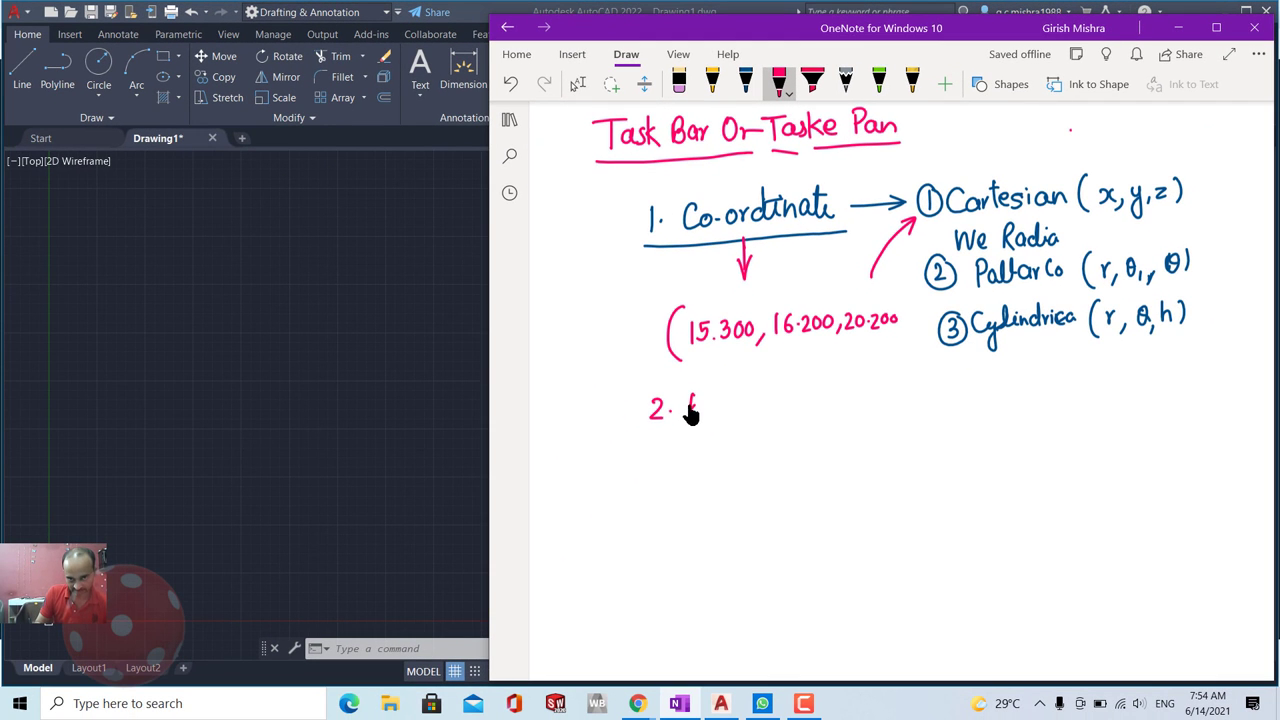
mouse_move(690, 415)
left_mouse_down()
mouse_move(691, 403)
mouse_move(708, 417)
mouse_move(766, 391)
mouse_move(767, 410)
left_mouse_up()
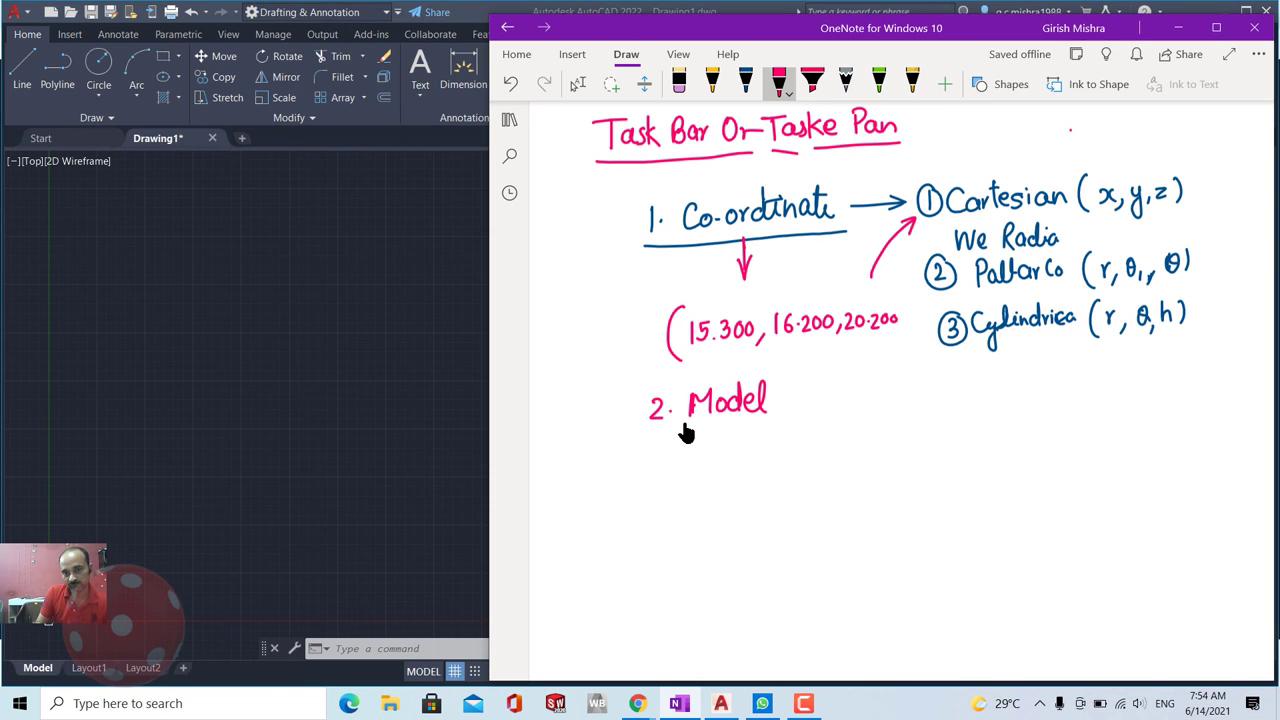
left_click_drag(684, 416, 784, 412)
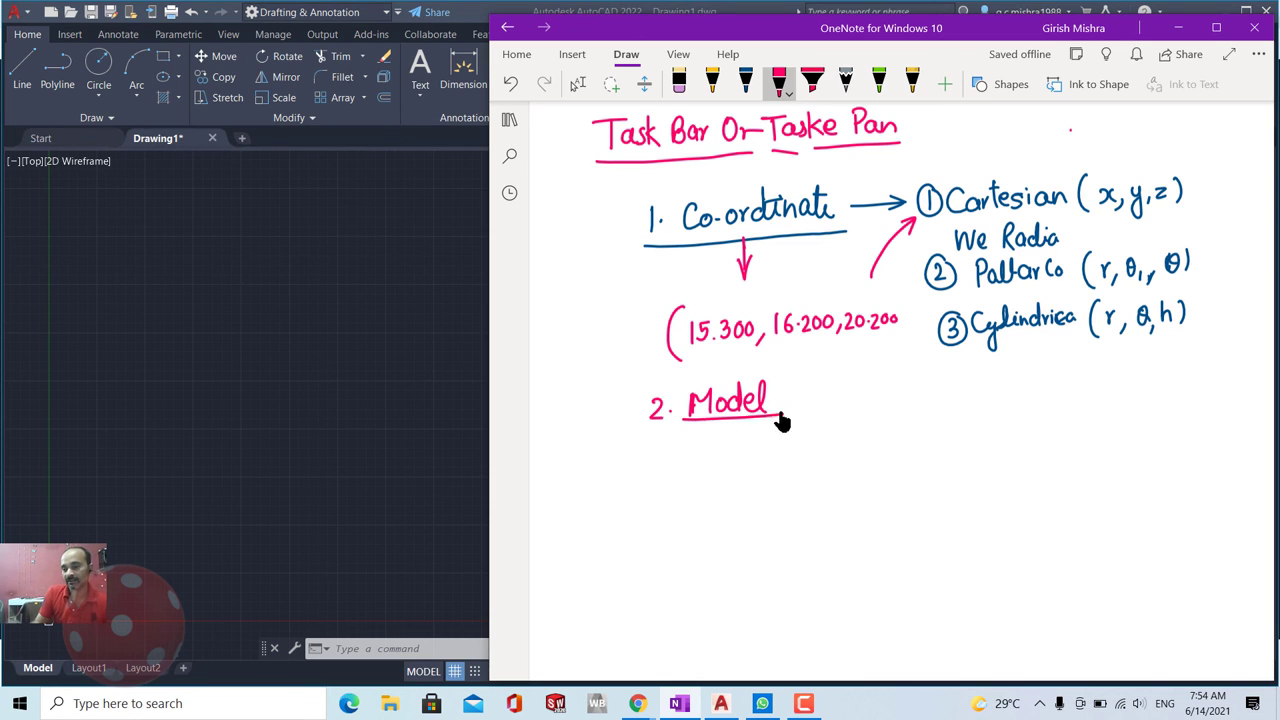
left_click(1178, 27)
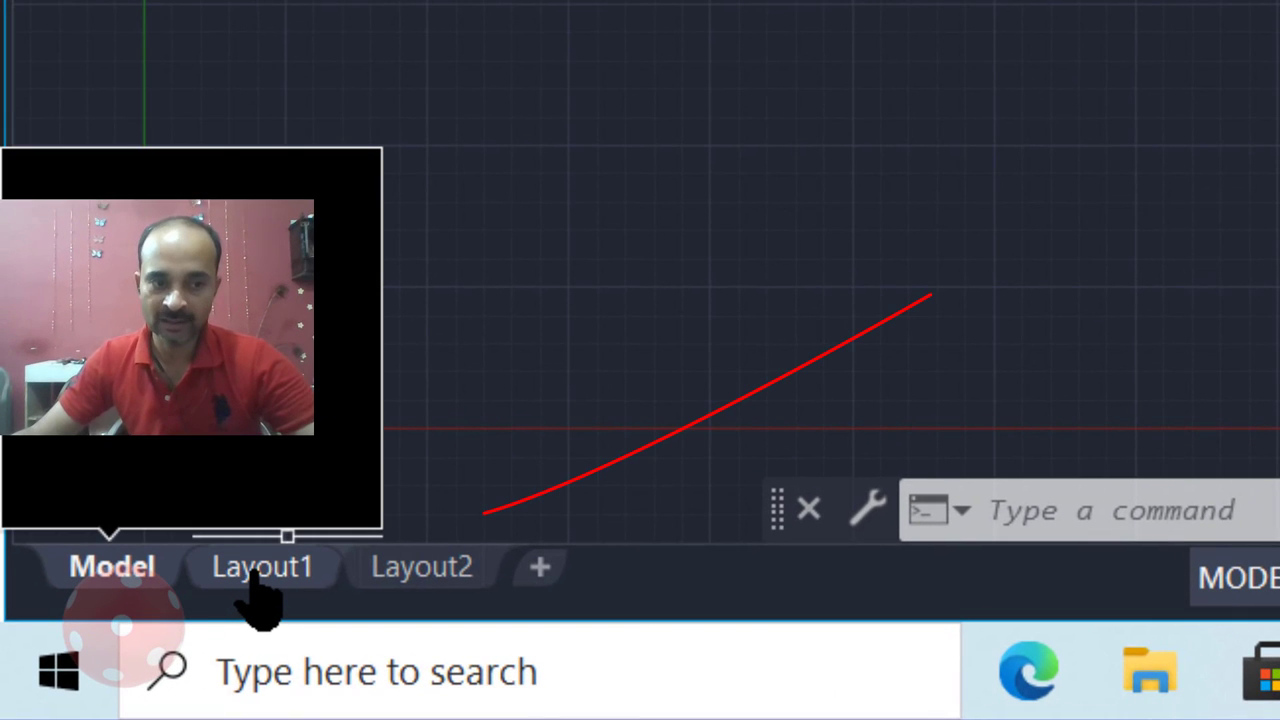
Open the Layout1 tab, go back to Model, then toggle the status bar MODEL button to PAPER.
left_click(255, 580)
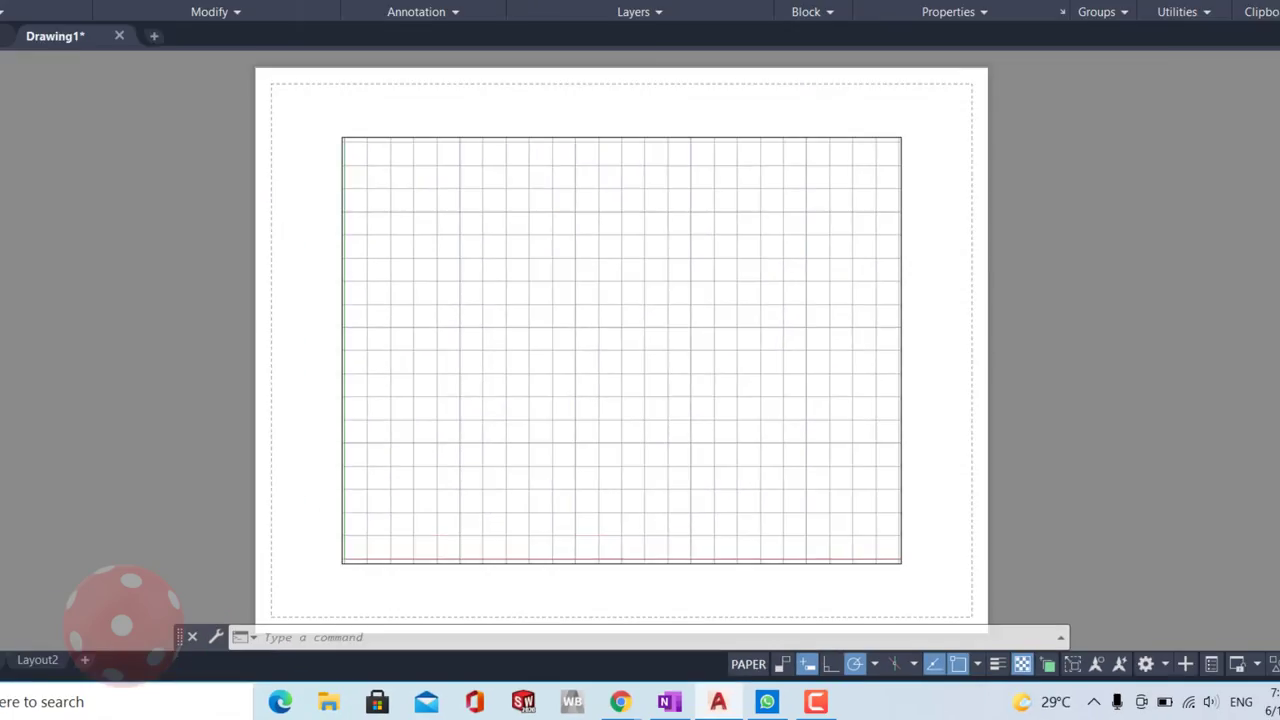
left_click(80, 605)
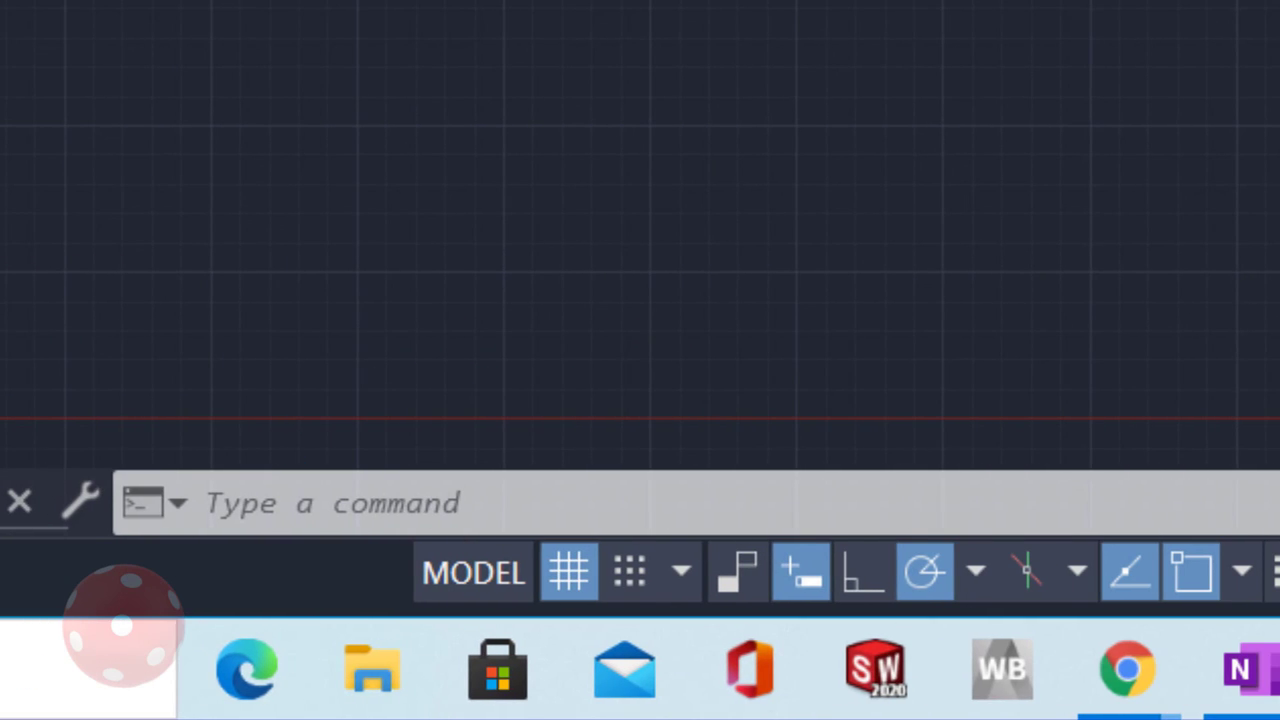
left_click(473, 572)
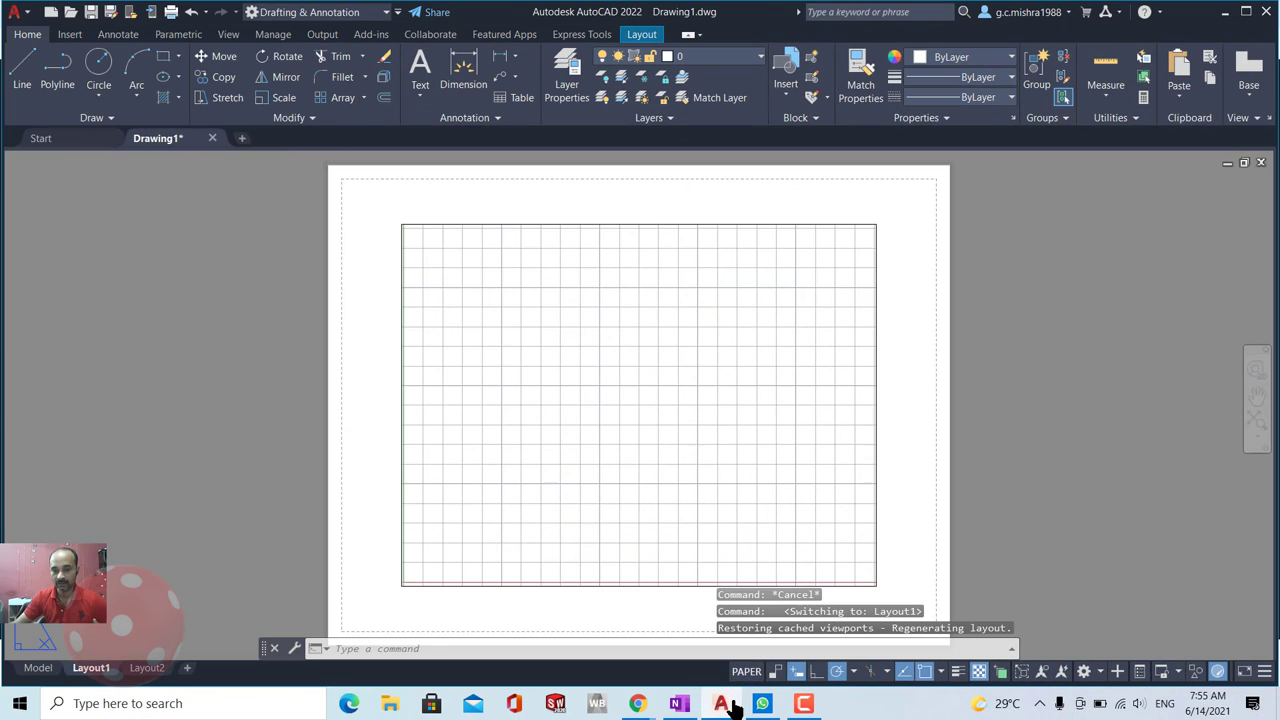
In OneNote, handwrite pink 'Model' and 'Paper' branch arrows under '2. Model', then minimize it.
left_click(679, 703)
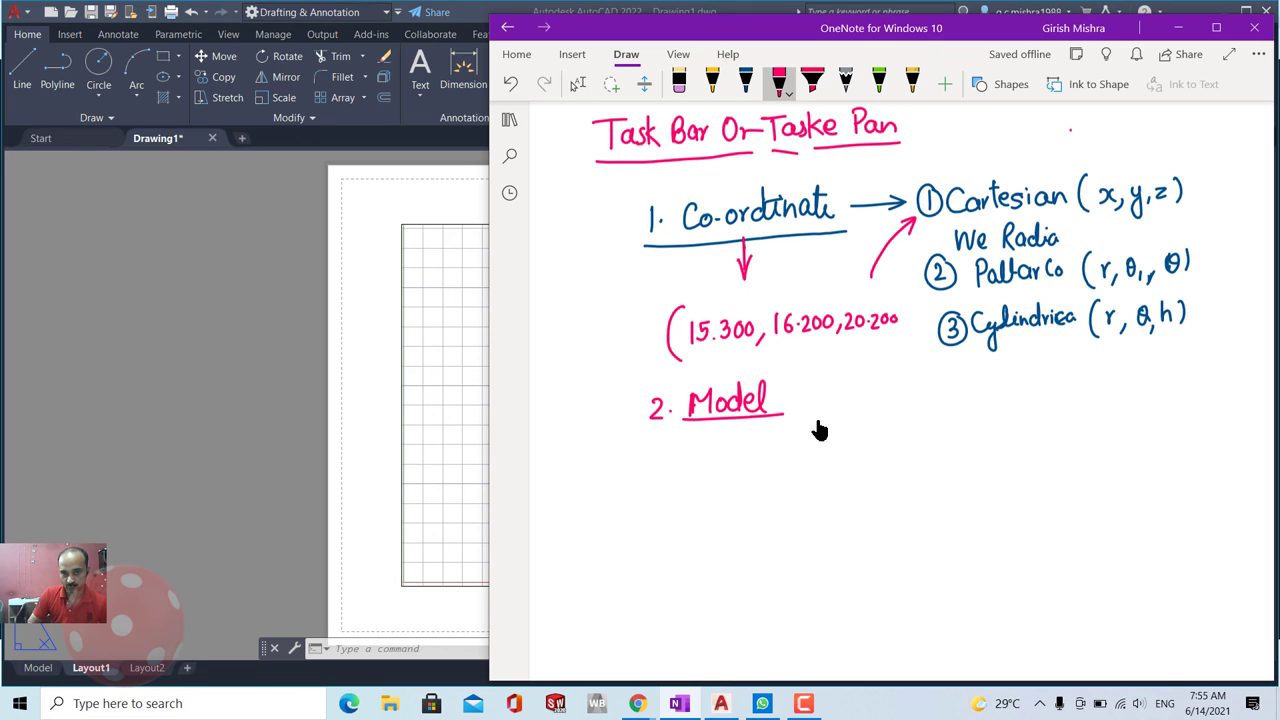
mouse_move(740, 418)
left_mouse_down()
mouse_move(741, 474)
mouse_move(760, 438)
mouse_move(812, 442)
left_mouse_up()
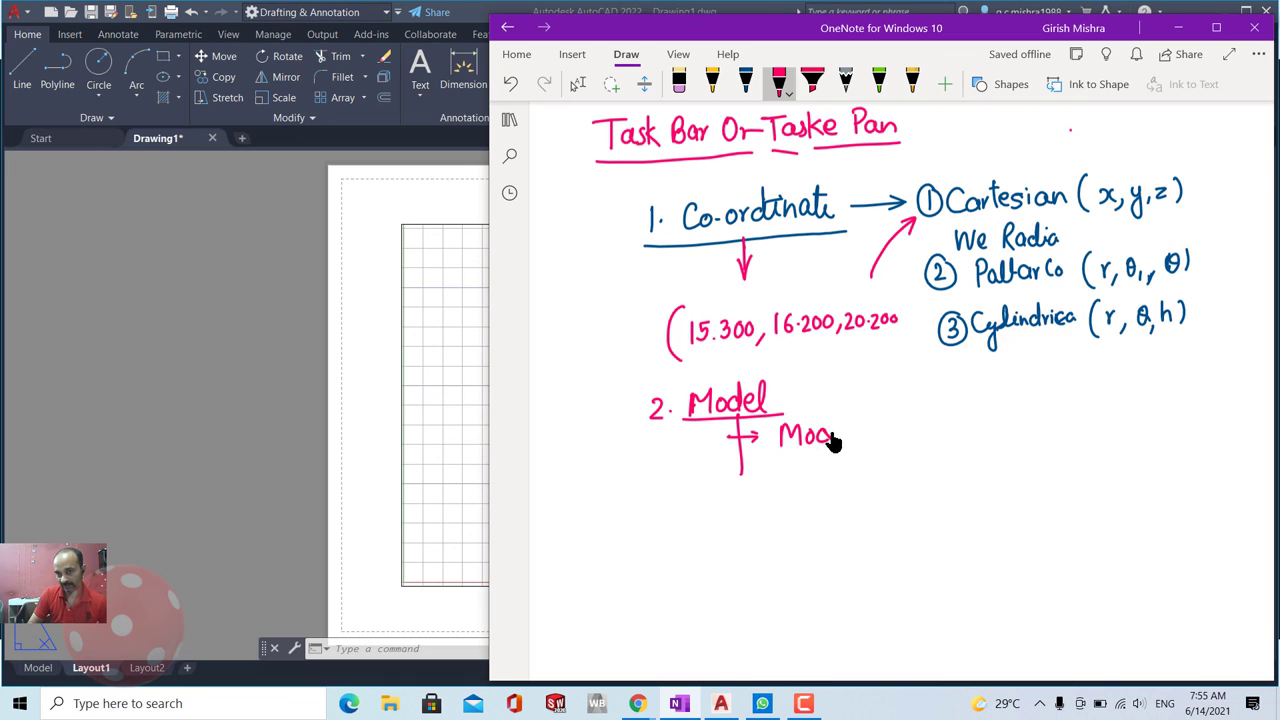
mouse_move(833, 441)
left_mouse_down()
mouse_move(854, 431)
mouse_move(858, 444)
left_mouse_up()
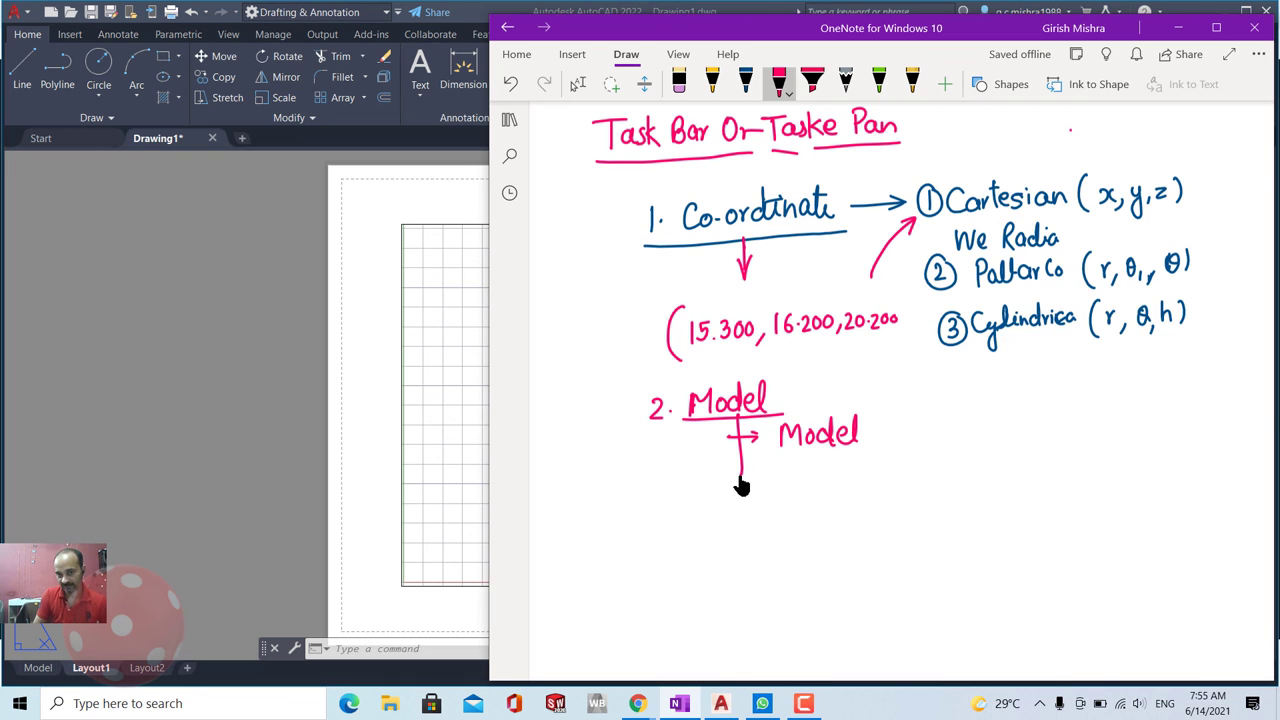
left_click_drag(742, 485, 761, 487)
mouse_move(754, 481)
left_mouse_down()
mouse_move(754, 494)
mouse_move(820, 493)
mouse_move(852, 475)
left_mouse_up()
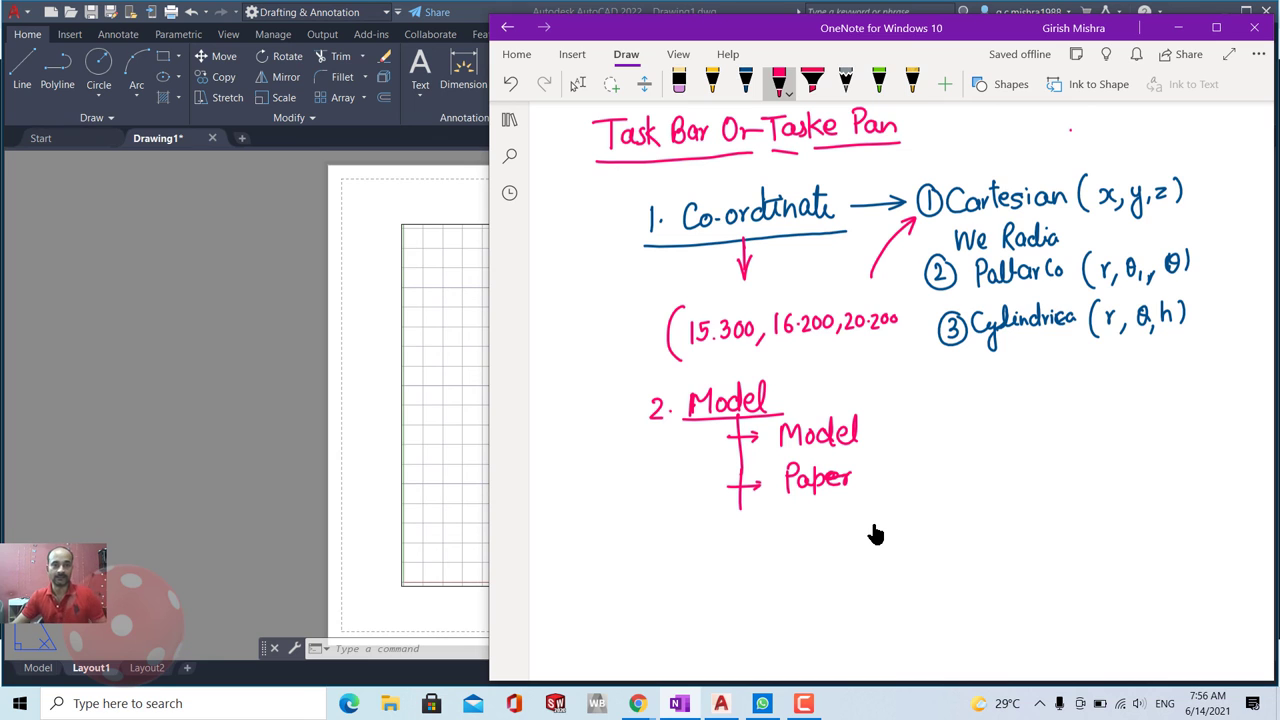
left_click(1180, 30)
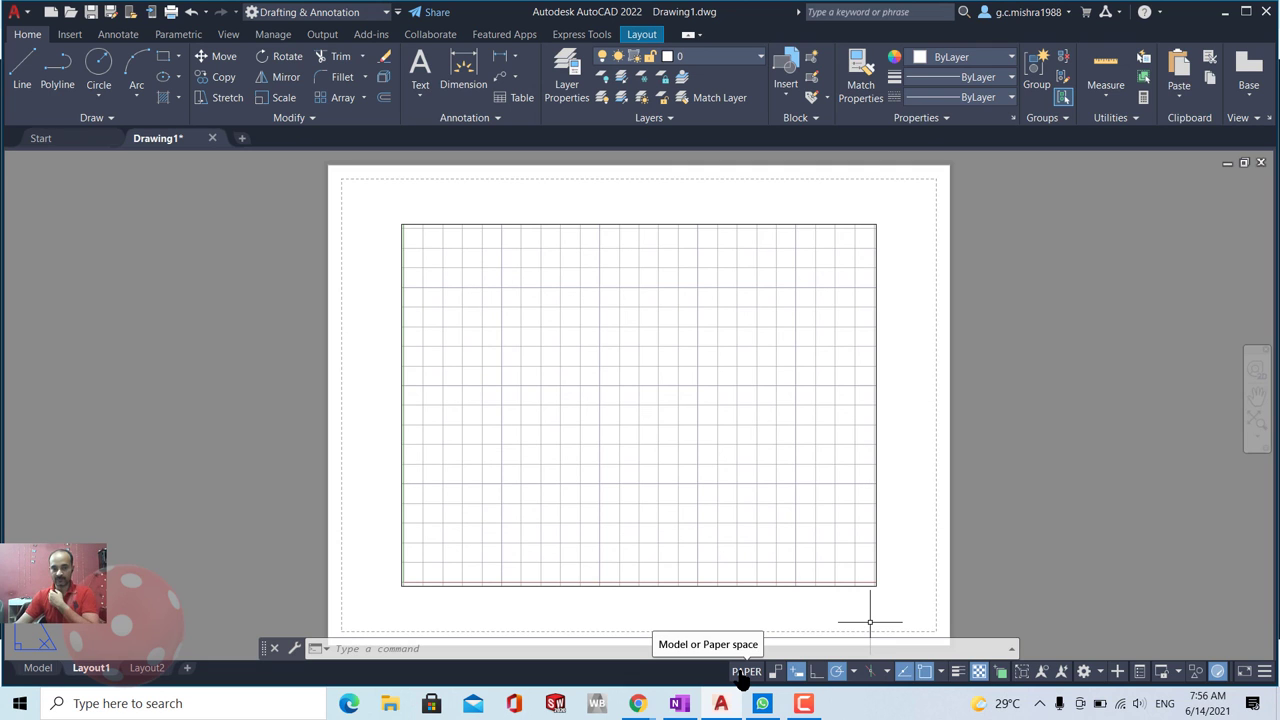
Switch between the Model and Layout1 tabs, return to model space, and hide the Model Space status bar toggle.
left_click(33, 672)
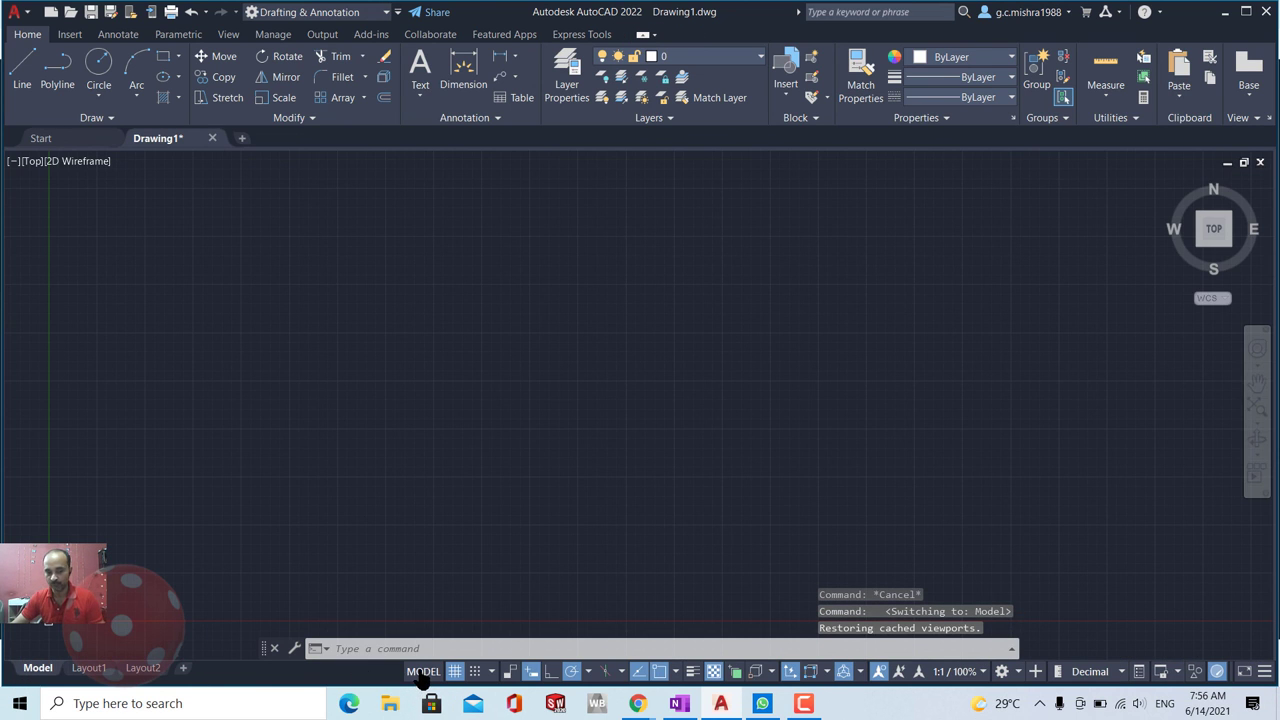
left_click(88, 668)
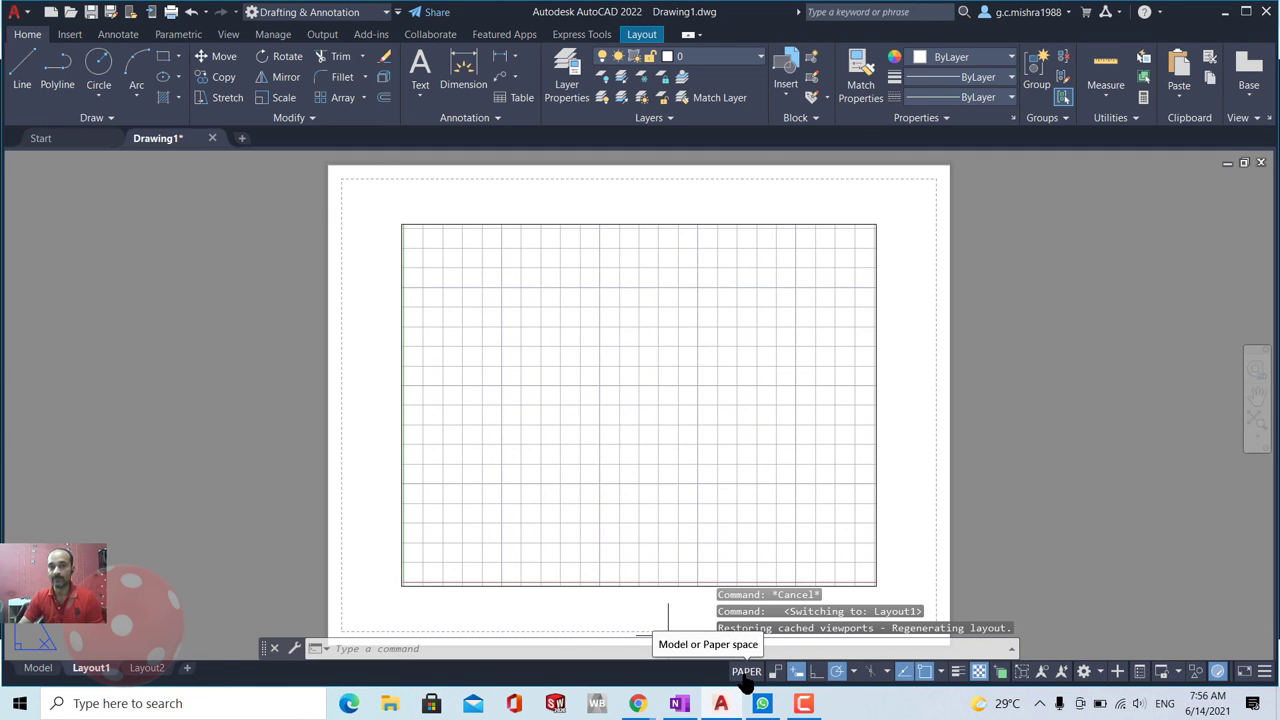
left_click(743, 673)
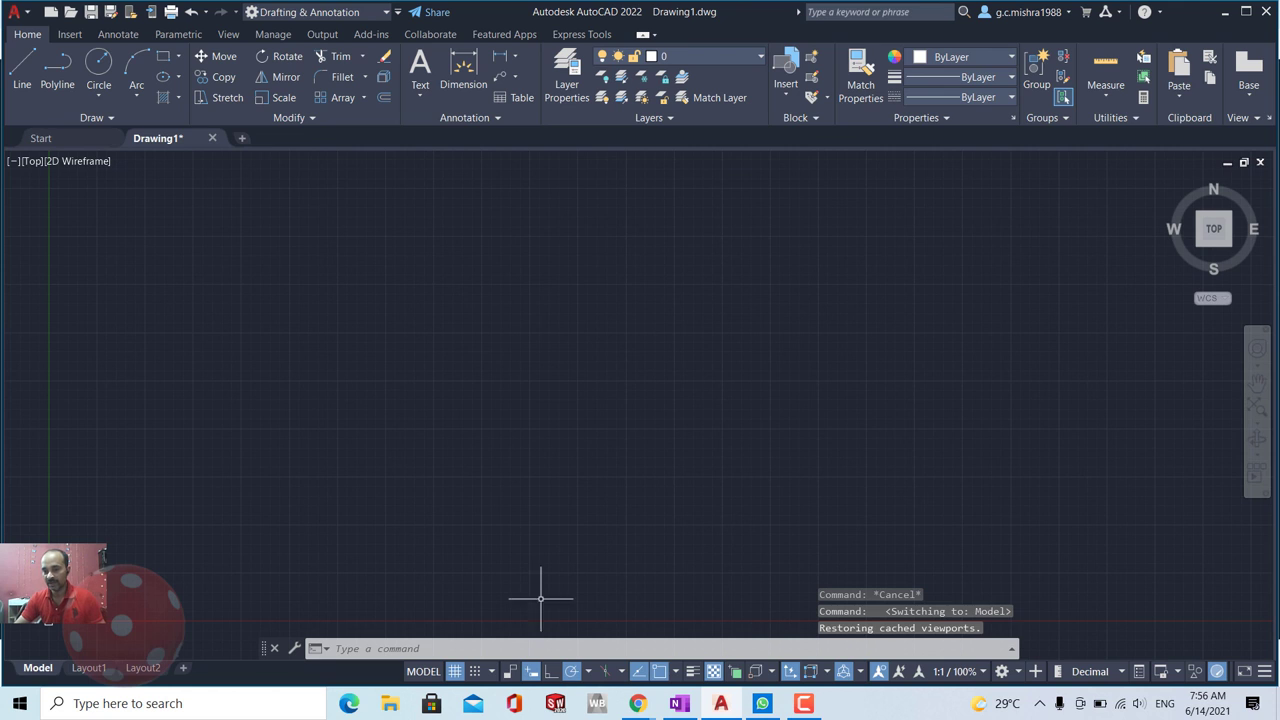
left_click(1263, 673)
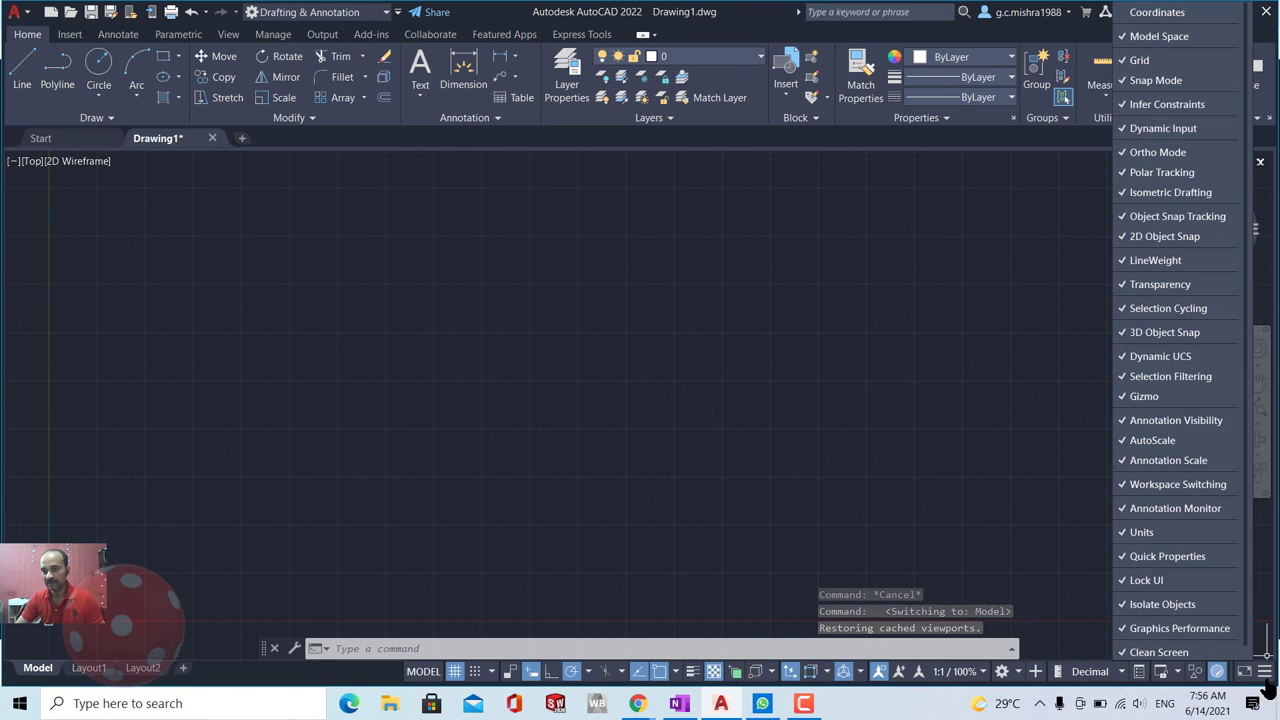
left_click(1124, 41)
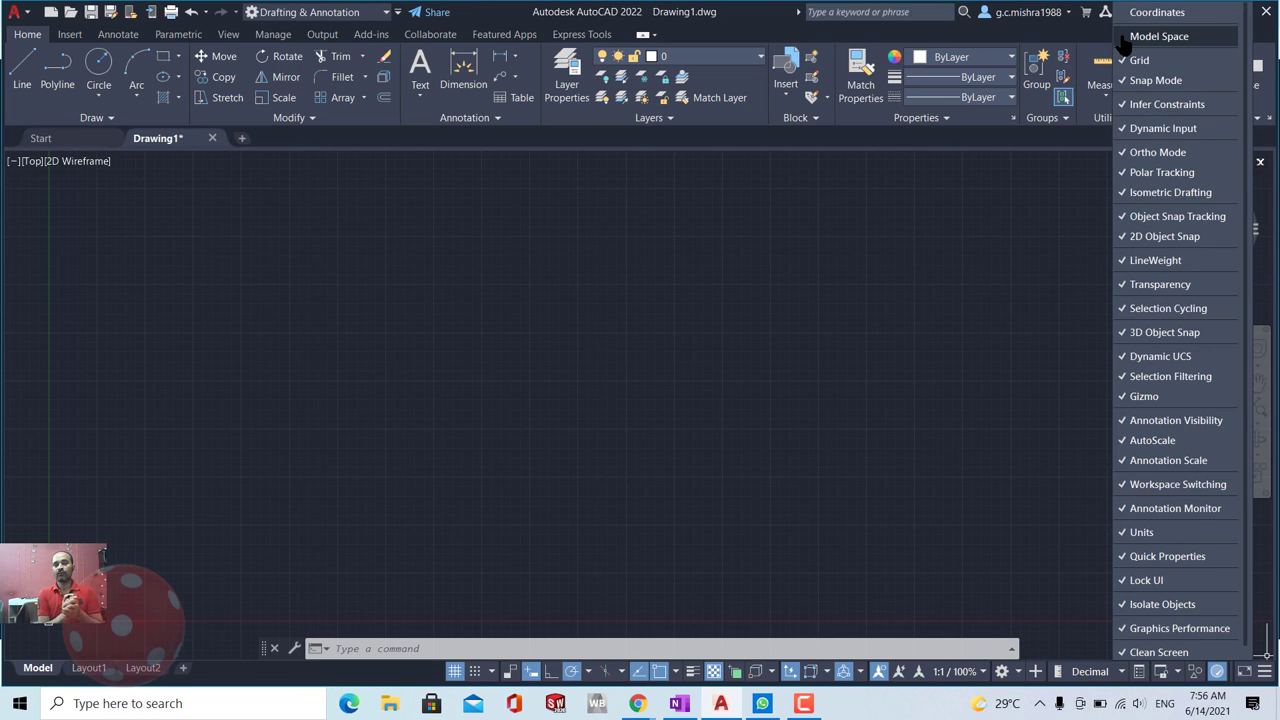